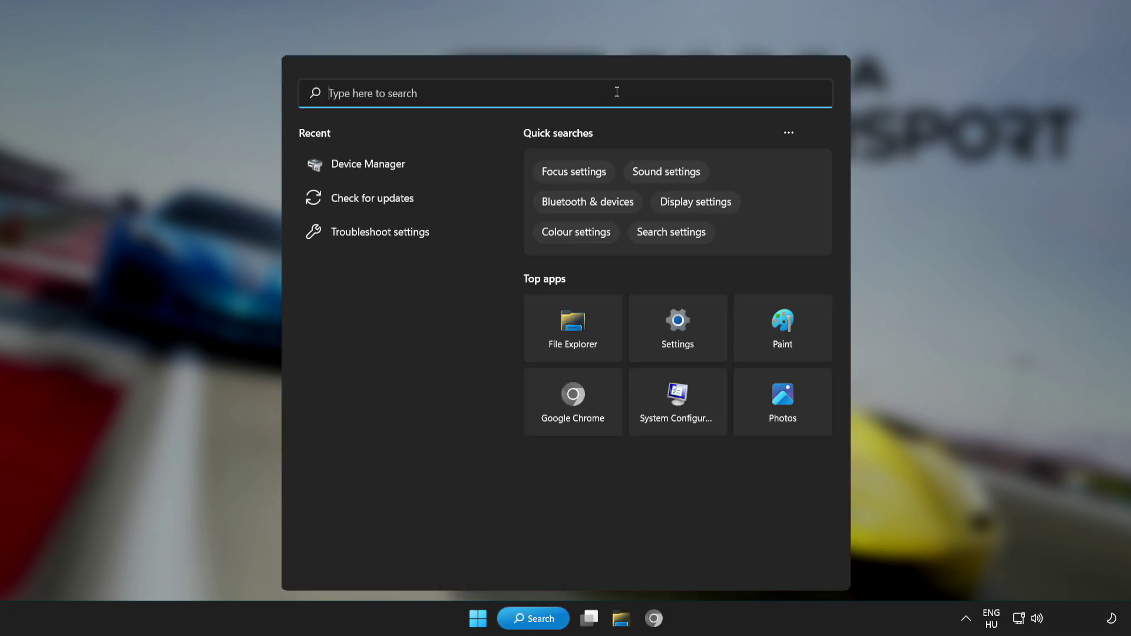
# - Search Windows for "device manager", open Device Manager and maximize its window
pyautogui.write('device m')
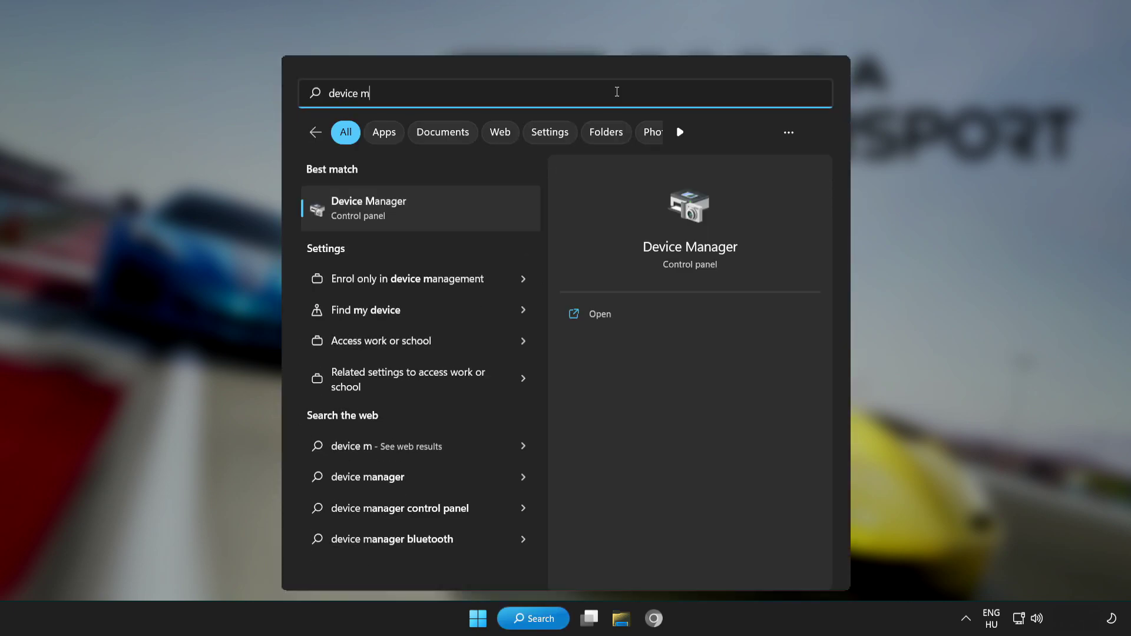
pyautogui.write('anager')
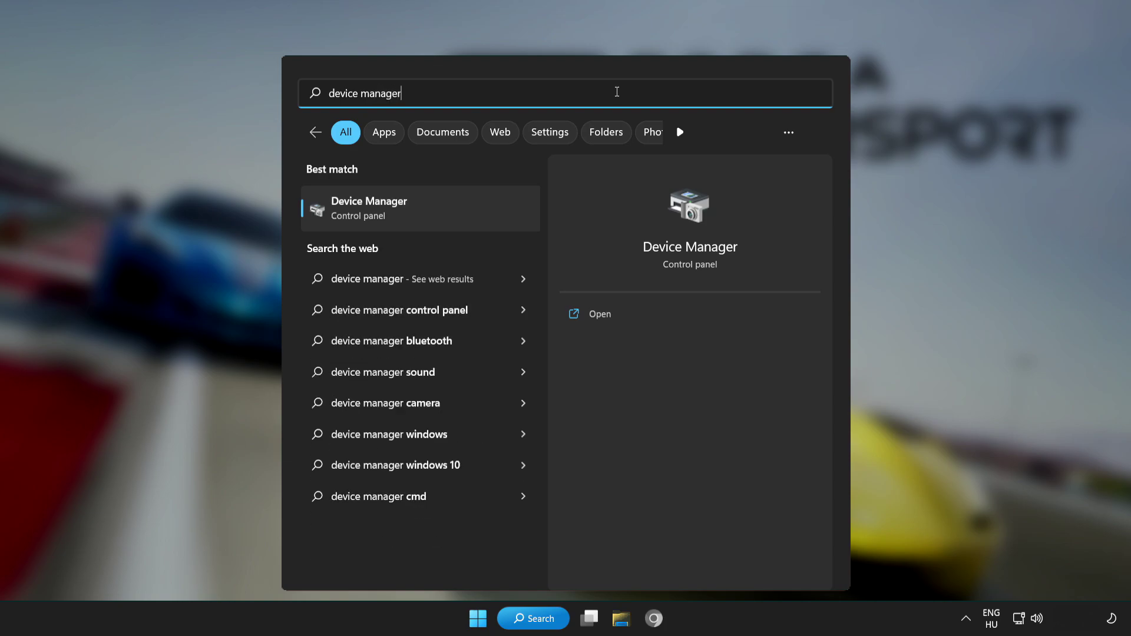
pyautogui.click(470, 209)
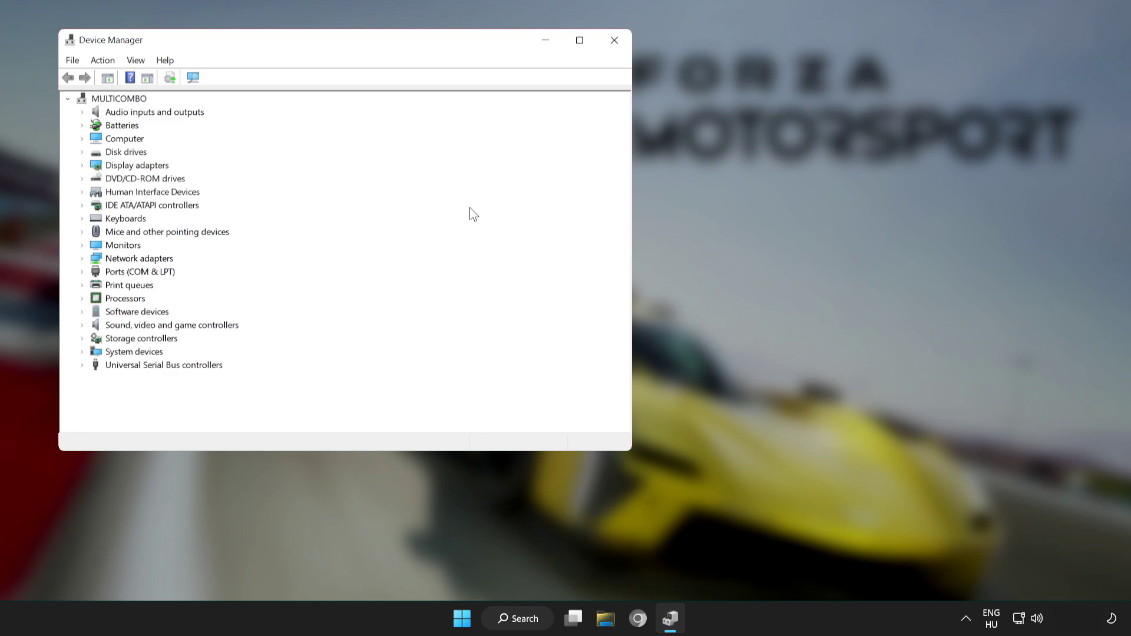
pyautogui.click(579, 44)
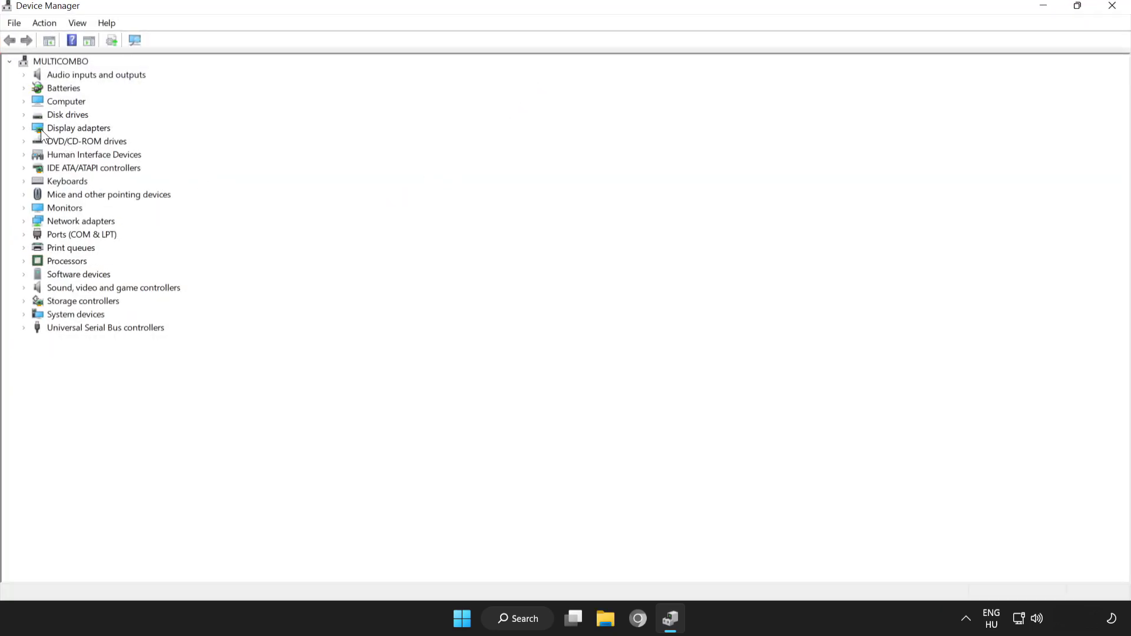
# - Update the VMware SVGA 3D display adapter's driver with an automatic driver search, then close Device Manager
pyautogui.click(67, 130)
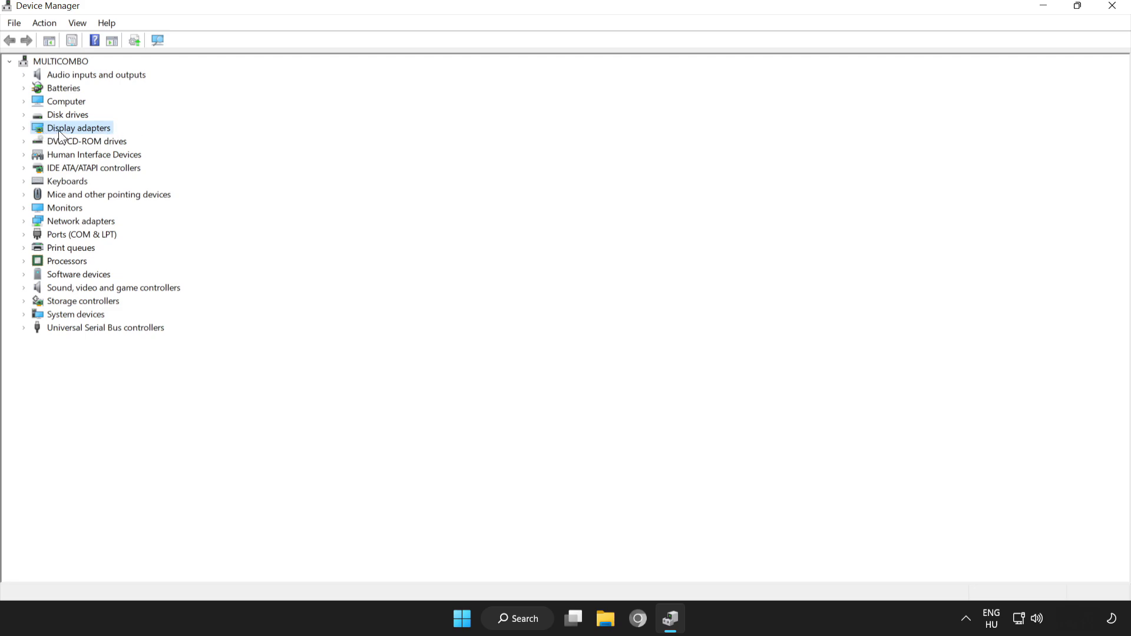
pyautogui.click(23, 129)
pyautogui.click(72, 142)
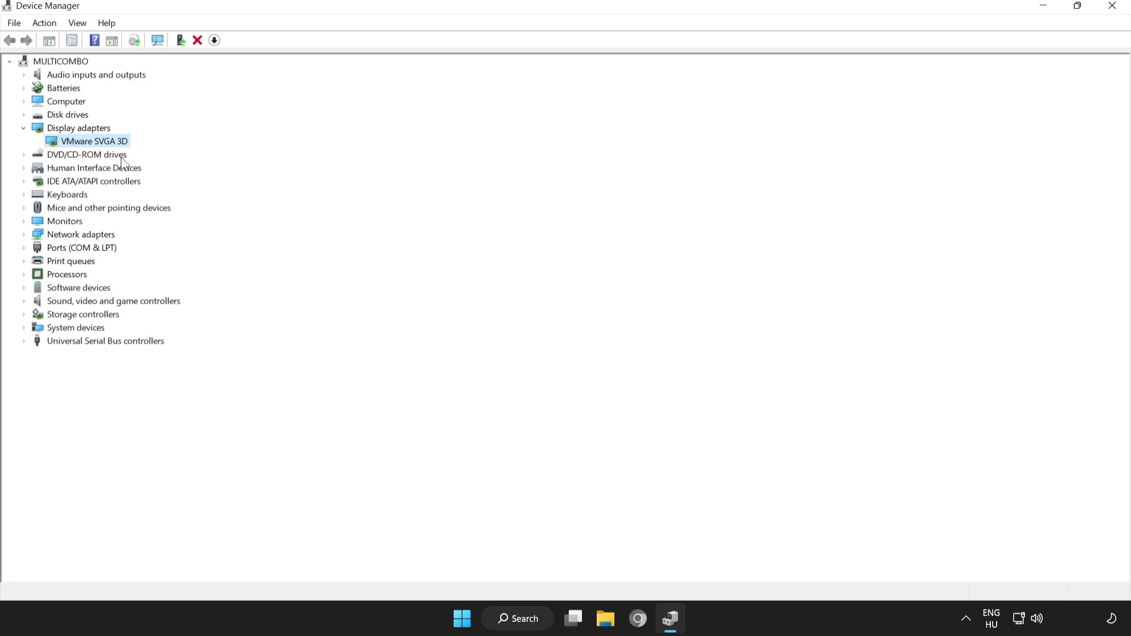
pyautogui.rightClick(84, 140)
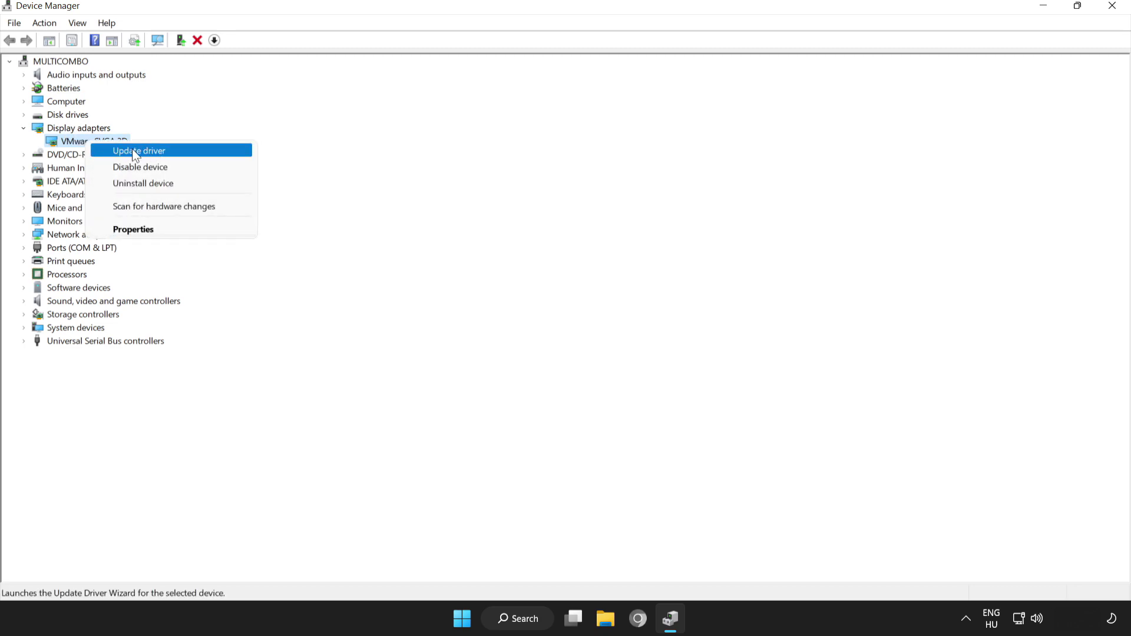
pyautogui.click(139, 150)
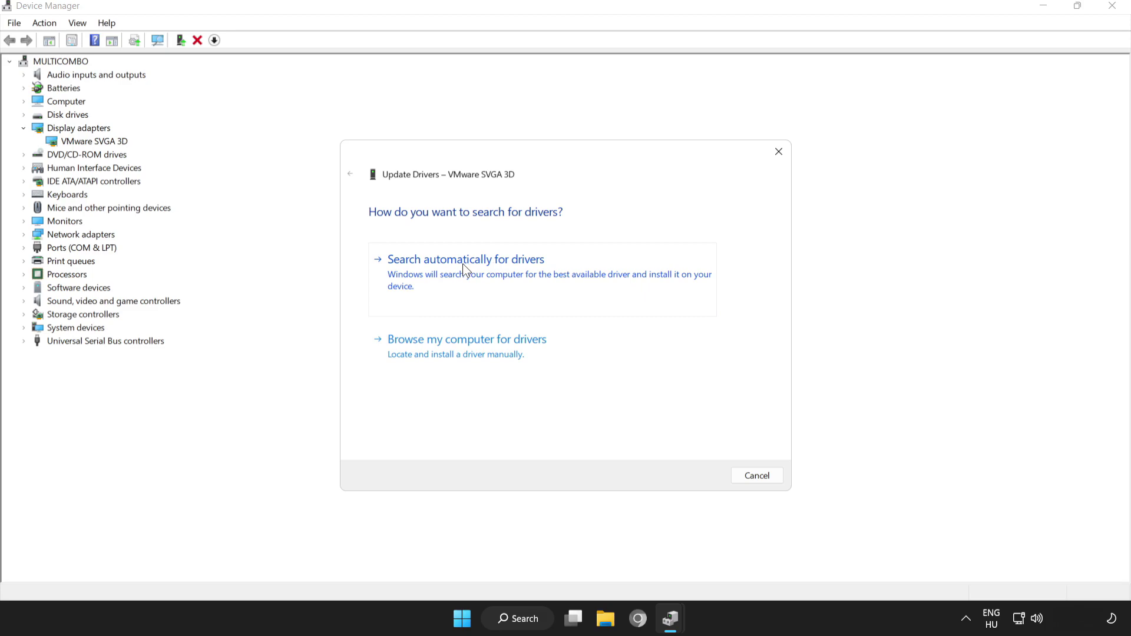
pyautogui.click(482, 268)
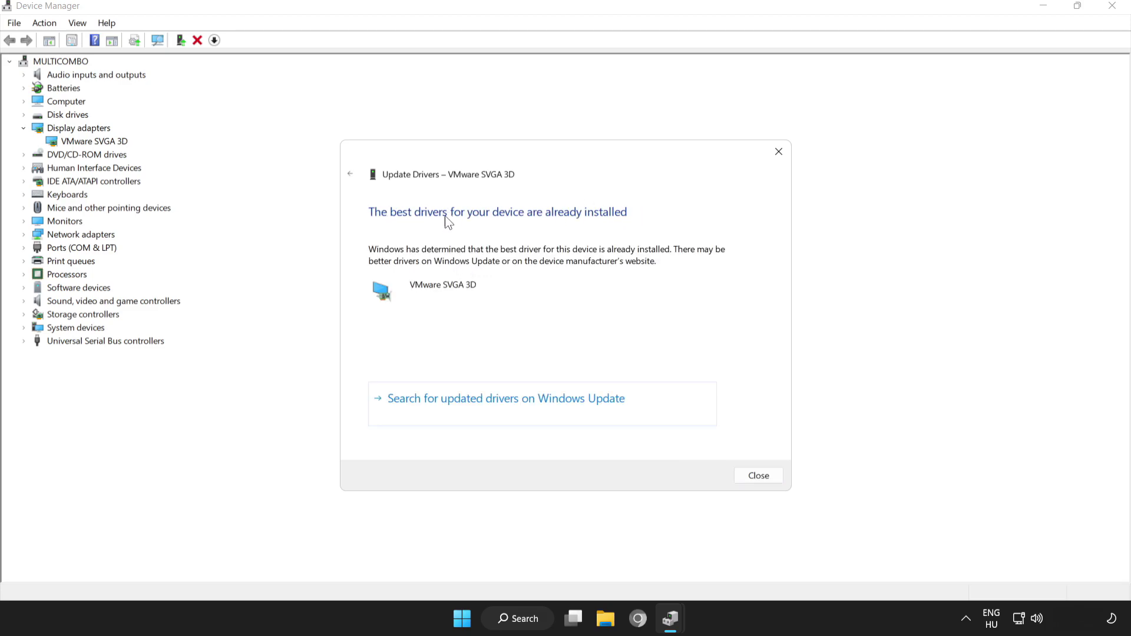
pyautogui.click(765, 476)
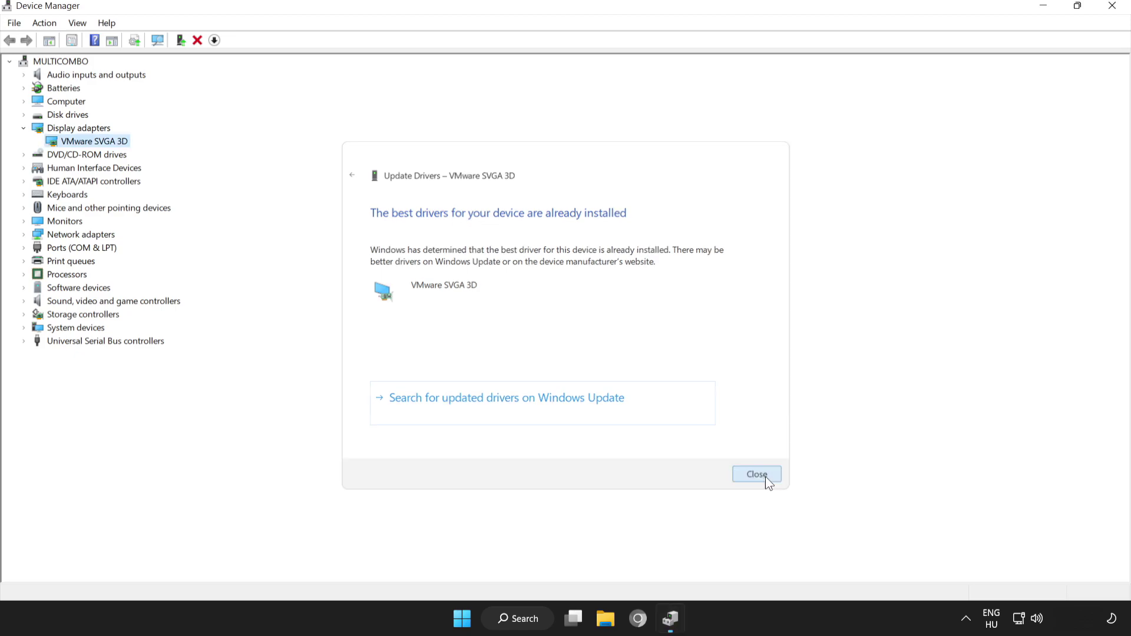
pyautogui.click(1113, 7)
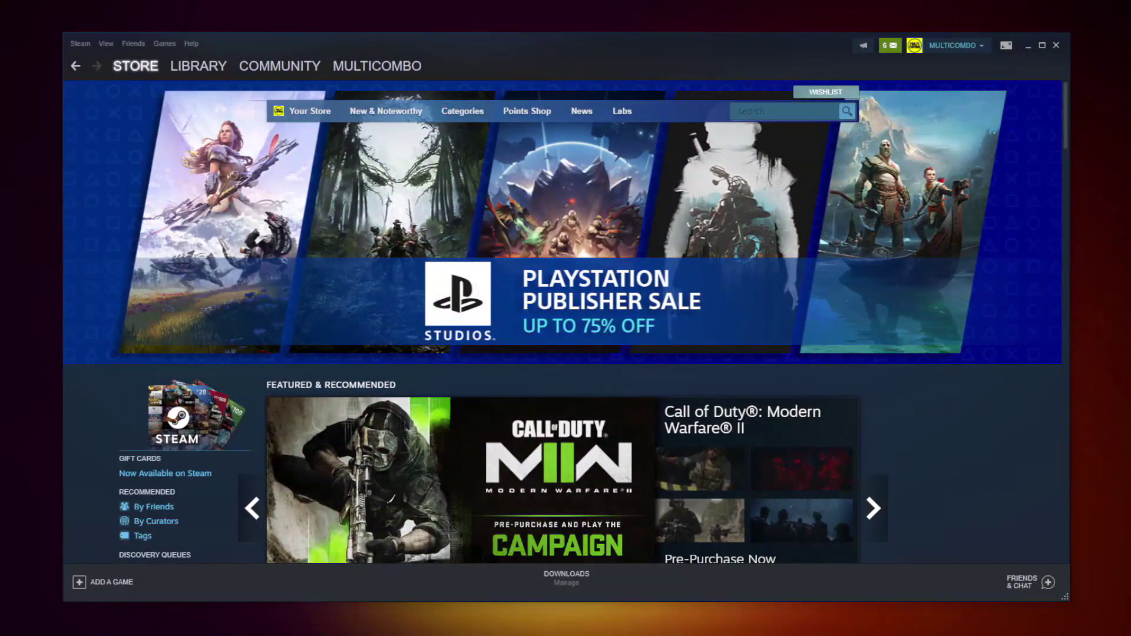
# - In Steam, verify the integrity of Forza Motorsport's local game files from the library
pyautogui.click(194, 65)
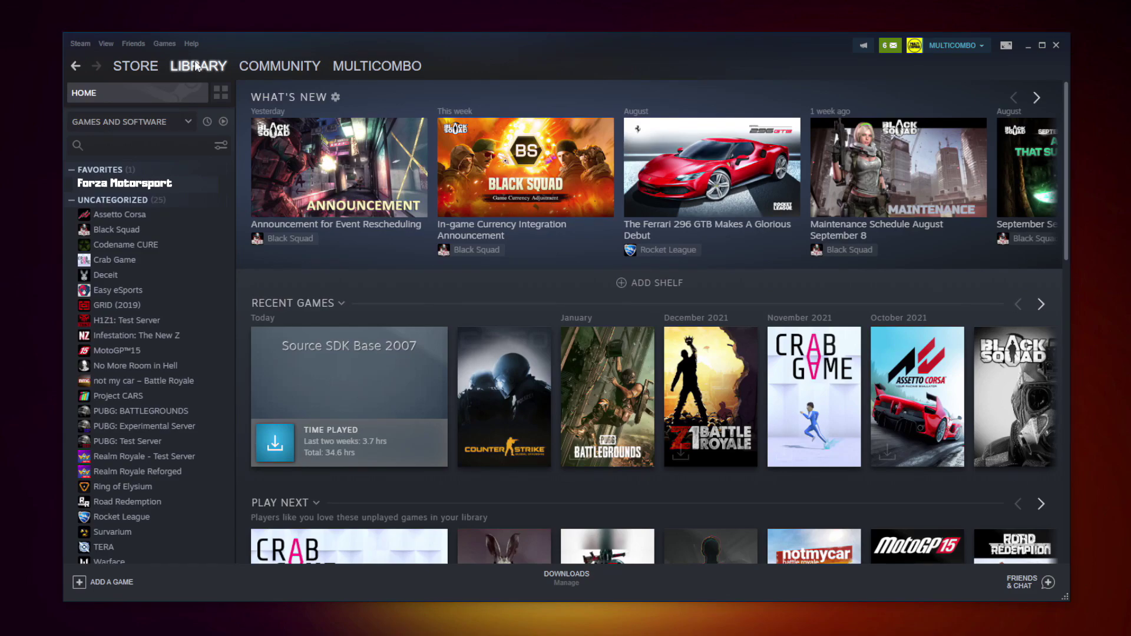
pyautogui.rightClick(222, 193)
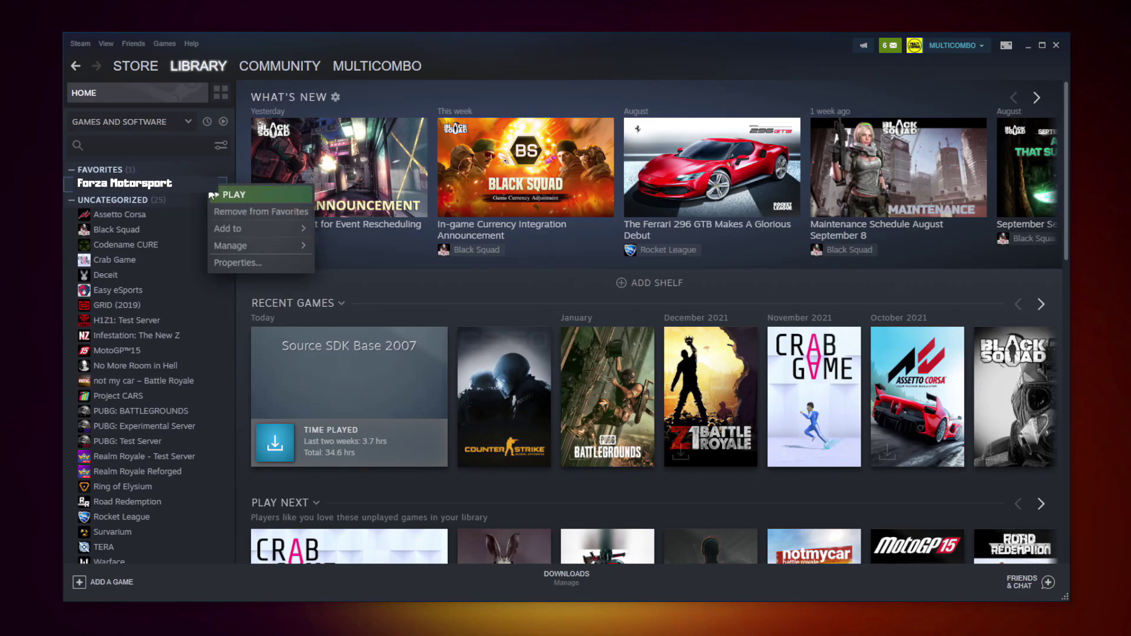
pyautogui.click(252, 260)
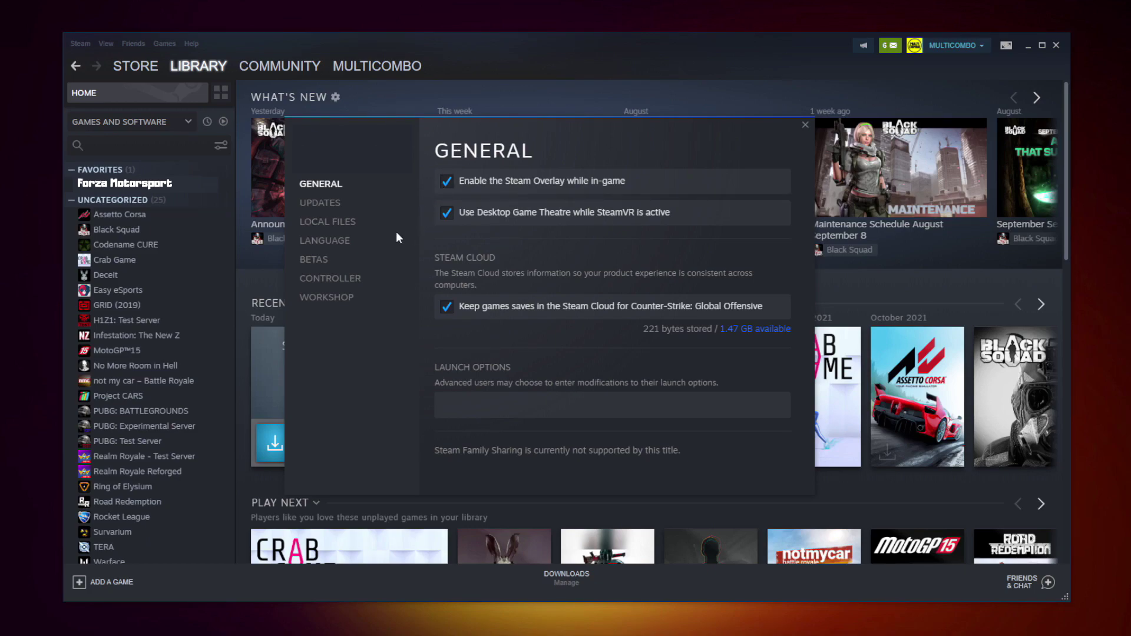
pyautogui.click(331, 223)
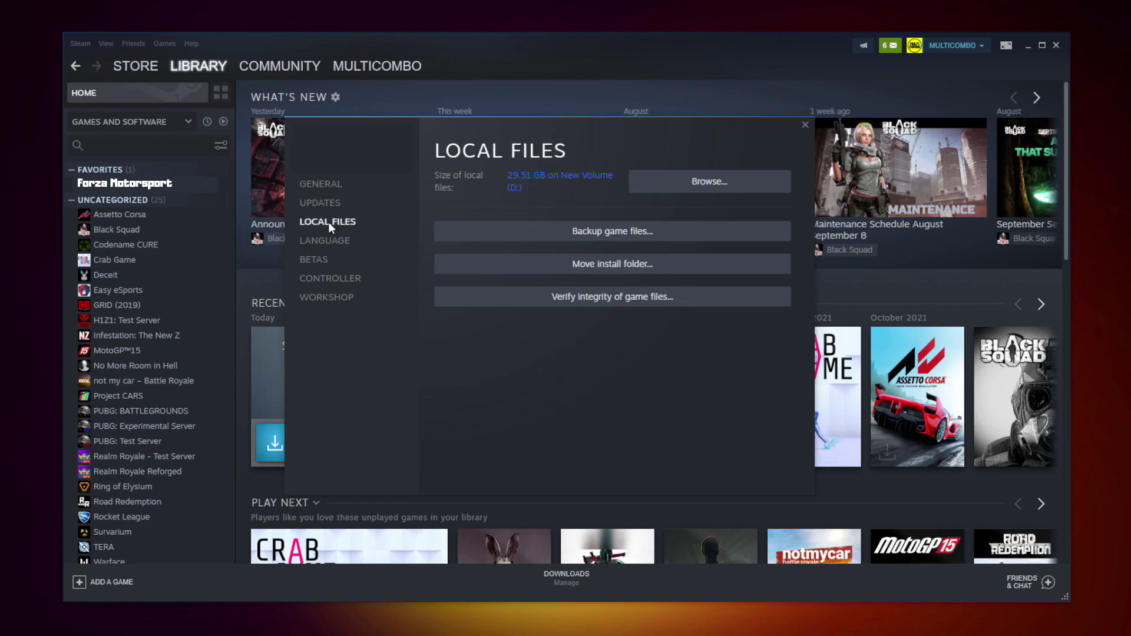
pyautogui.click(613, 300)
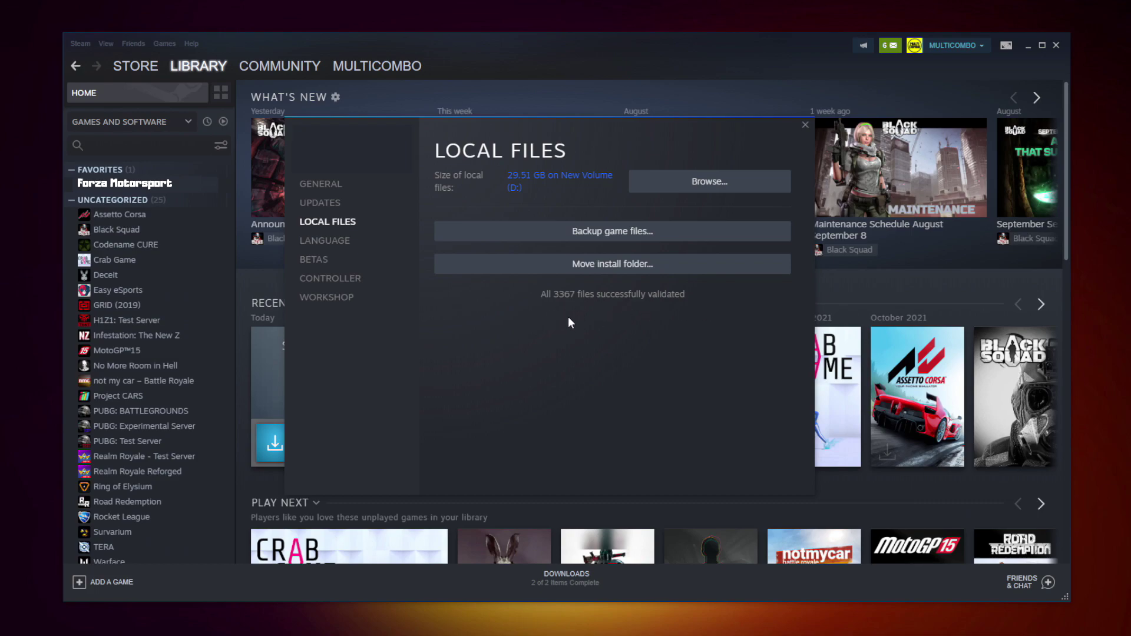
# - Browse to the game's install folder and open the properties of the Forza Motorsport application file
pyautogui.click(684, 187)
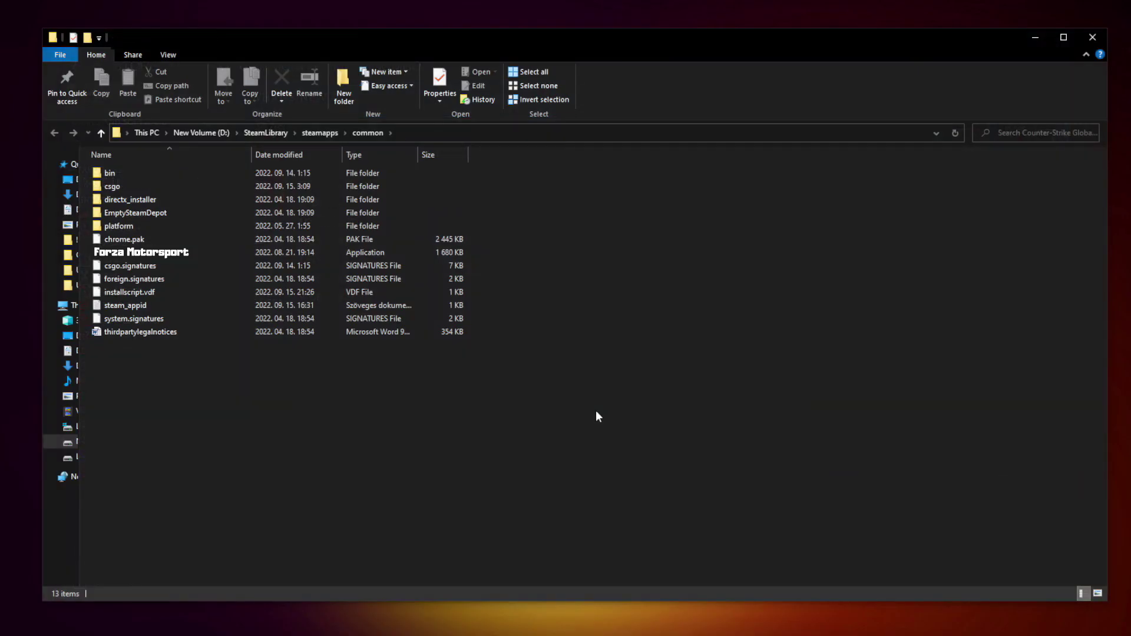
pyautogui.click(219, 257)
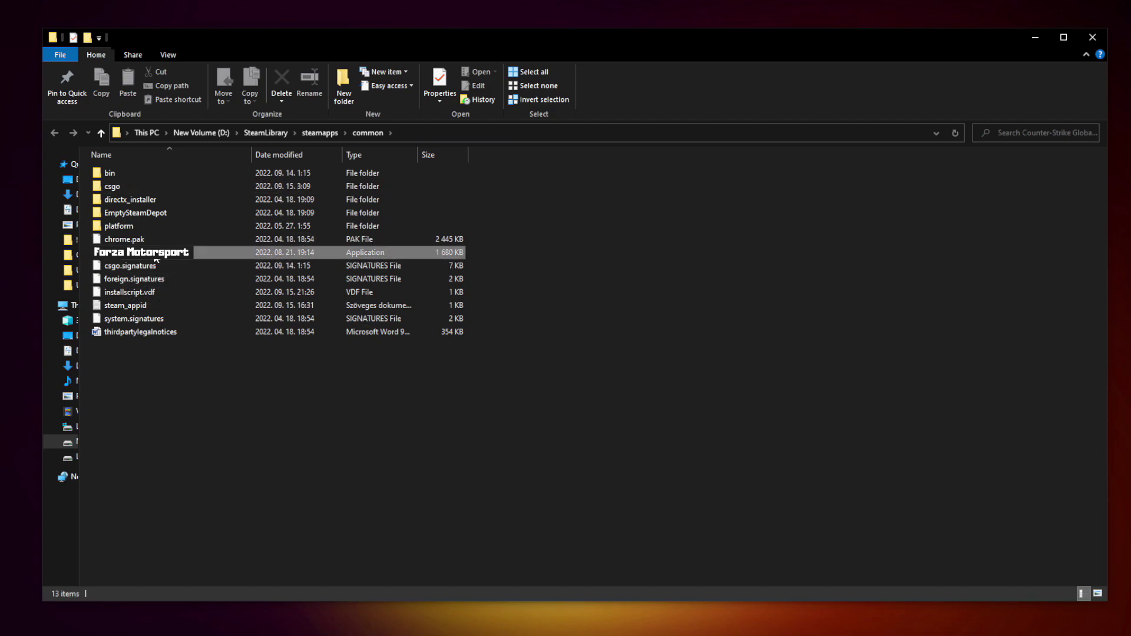
pyautogui.rightClick(226, 254)
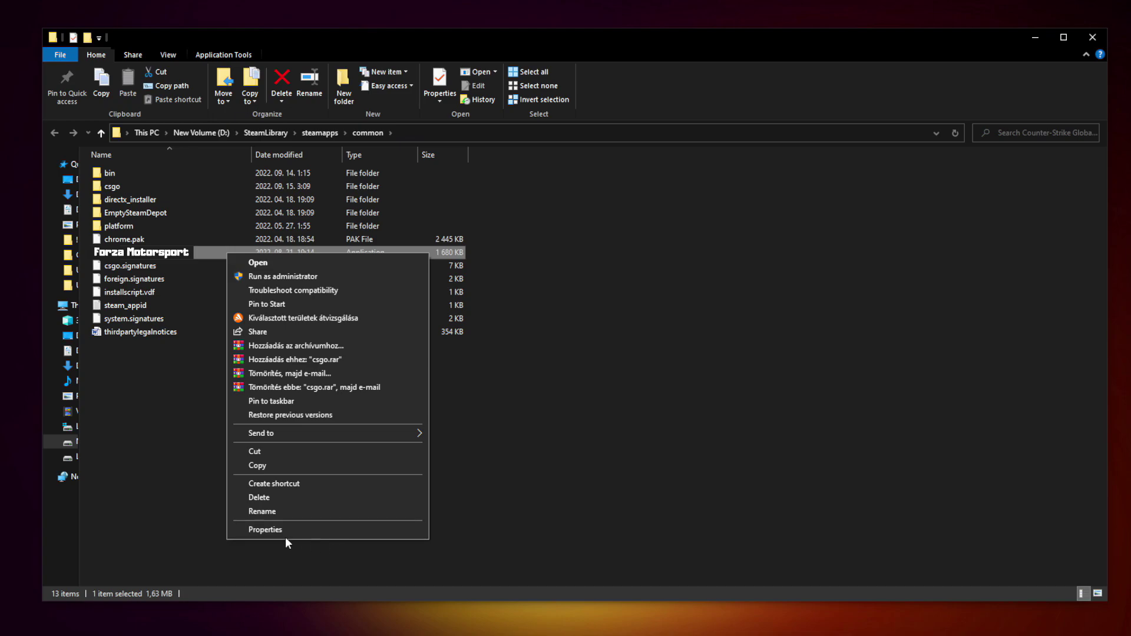
pyautogui.click(326, 527)
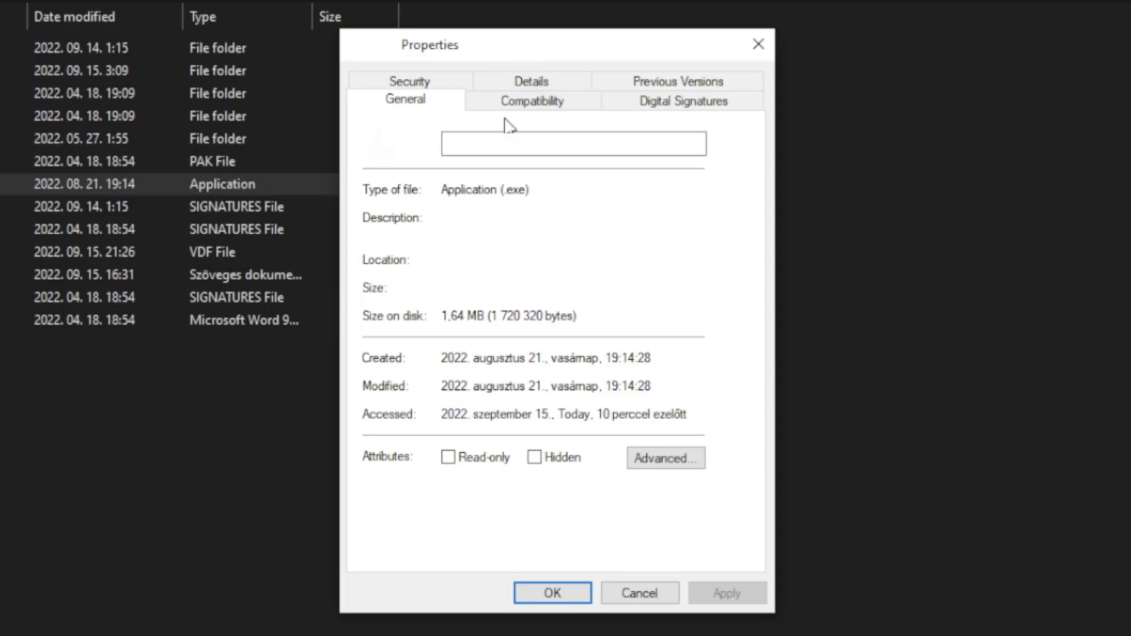
# - Enable compatibility mode for the game's executable and set it to Windows 8
pyautogui.click(546, 111)
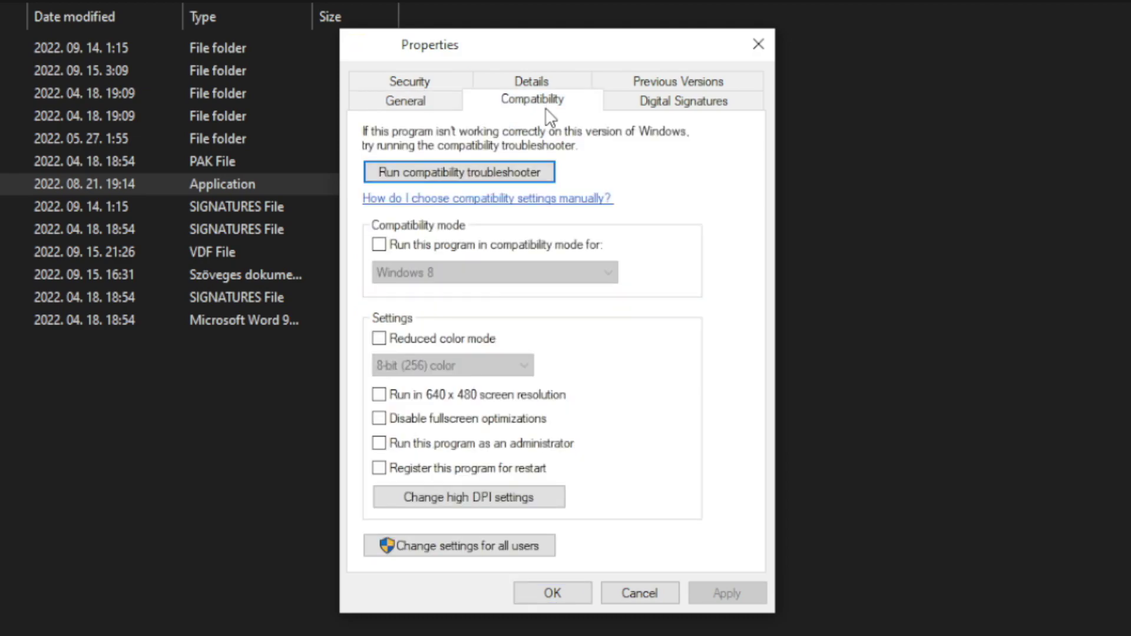
pyautogui.click(380, 245)
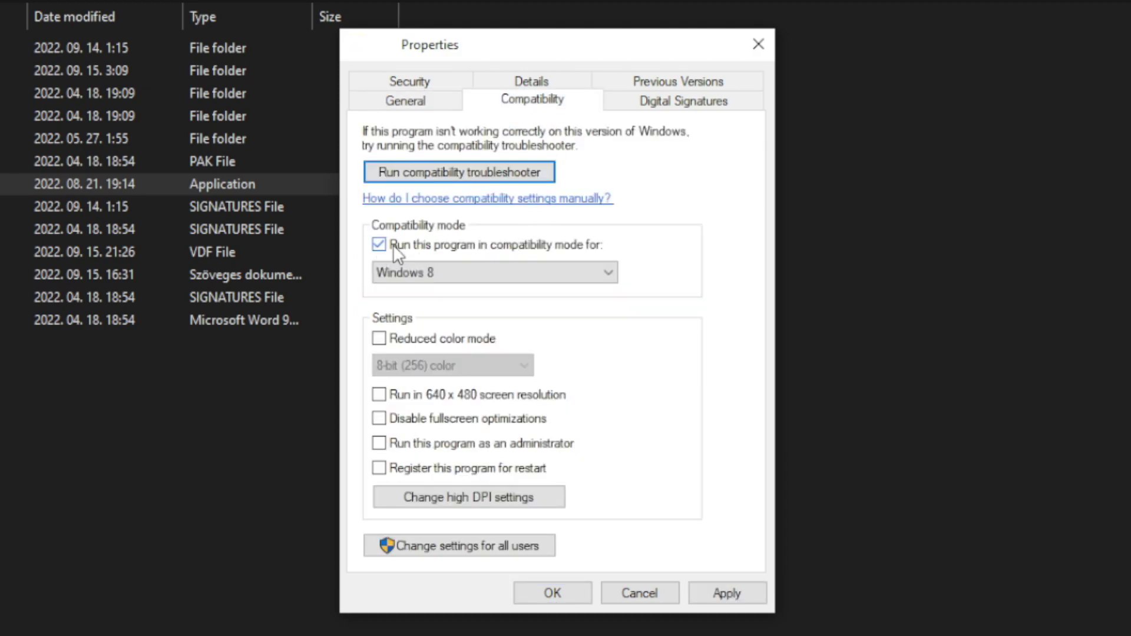
pyautogui.click(547, 269)
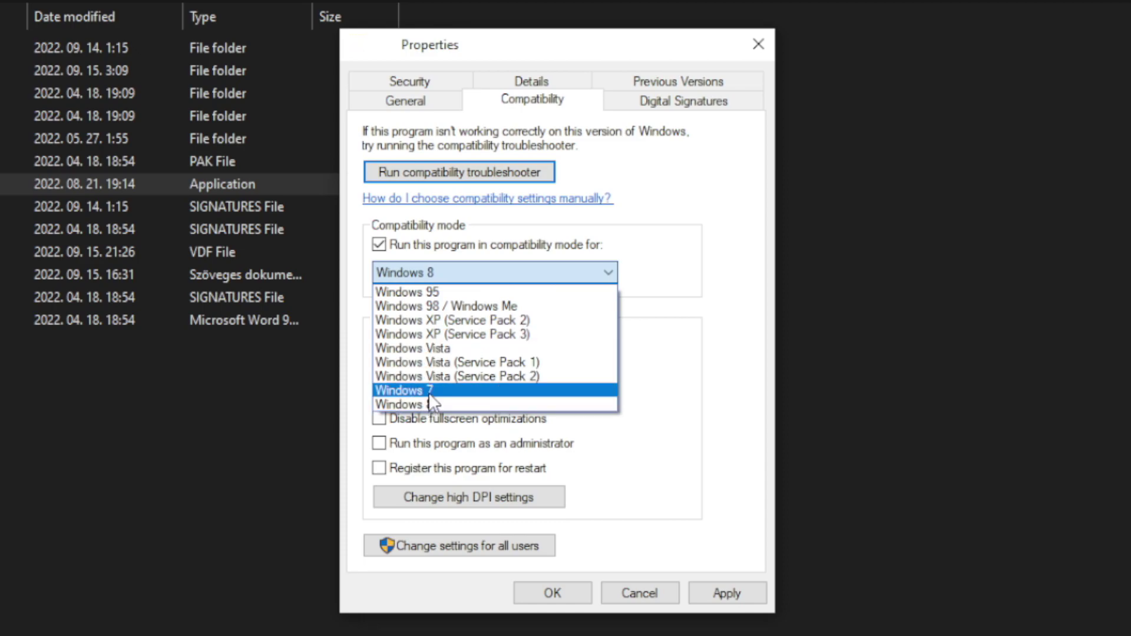
pyautogui.click(438, 405)
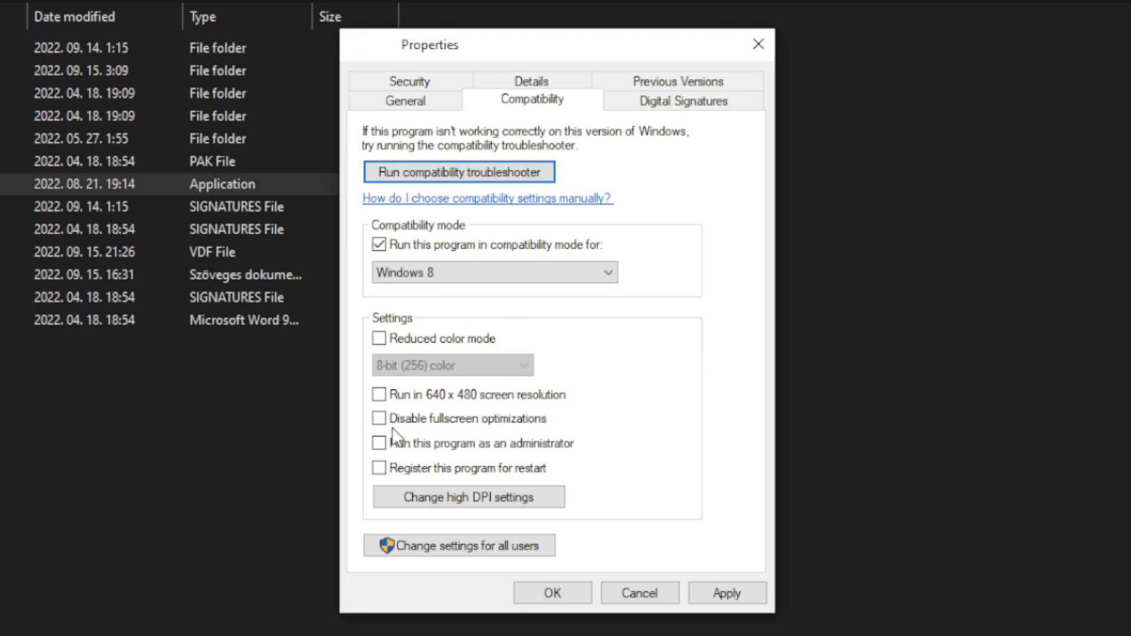
# - Disable fullscreen optimizations, enable running the program as an administrator, and apply the compatibility settings
pyautogui.click(463, 424)
pyautogui.click(546, 451)
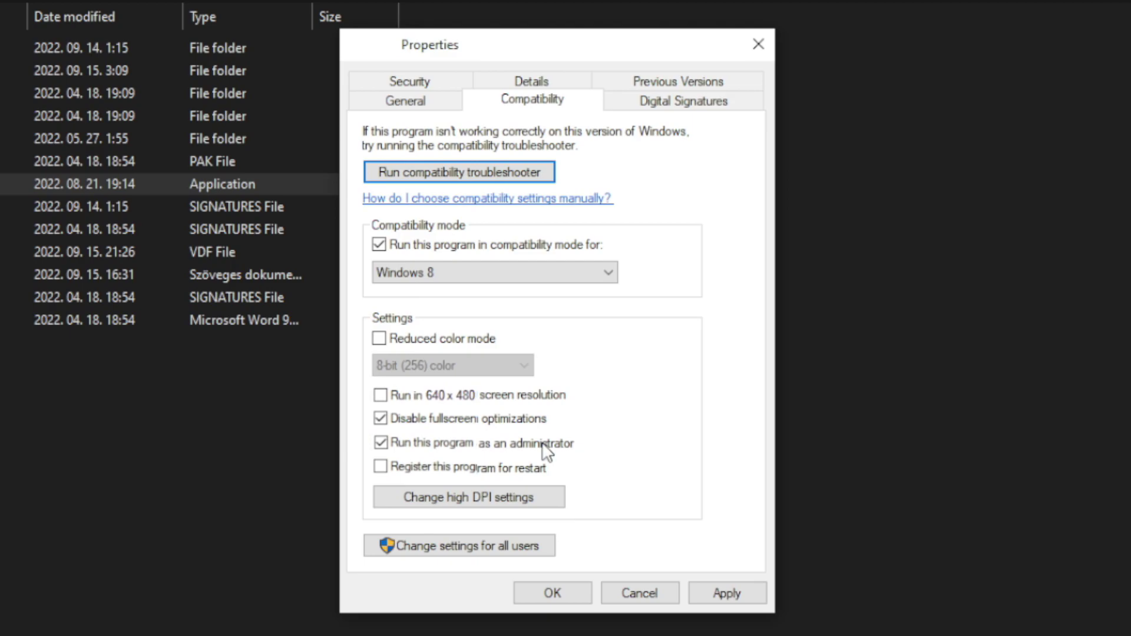
pyautogui.click(736, 595)
pyautogui.click(551, 595)
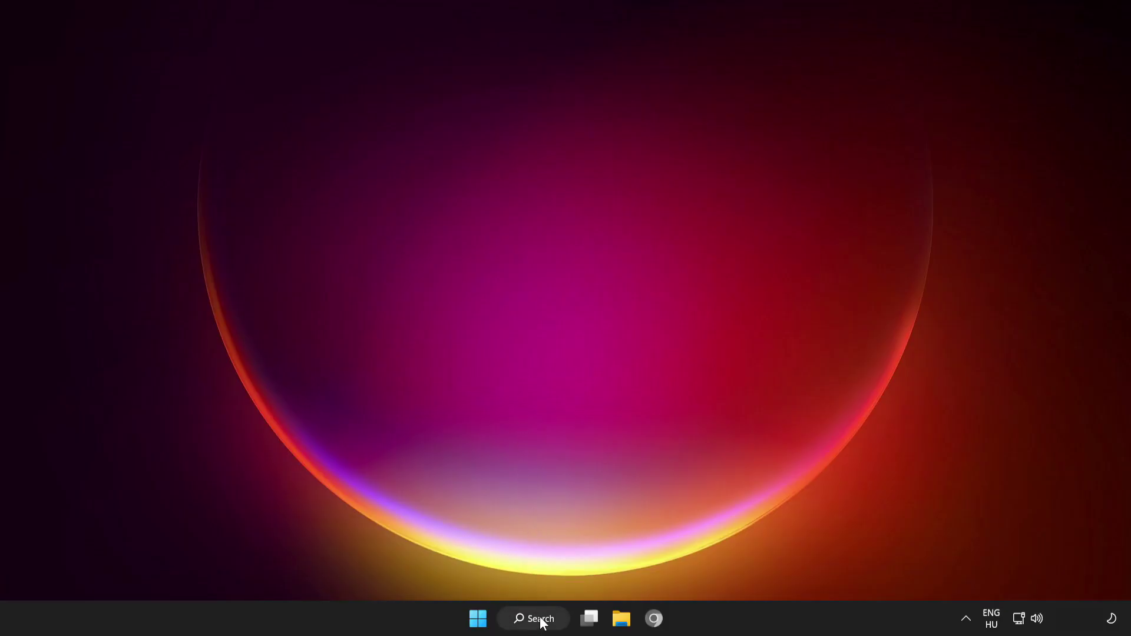
# - Search Windows for "update", run a check for Windows updates and close Settings
pyautogui.click(529, 616)
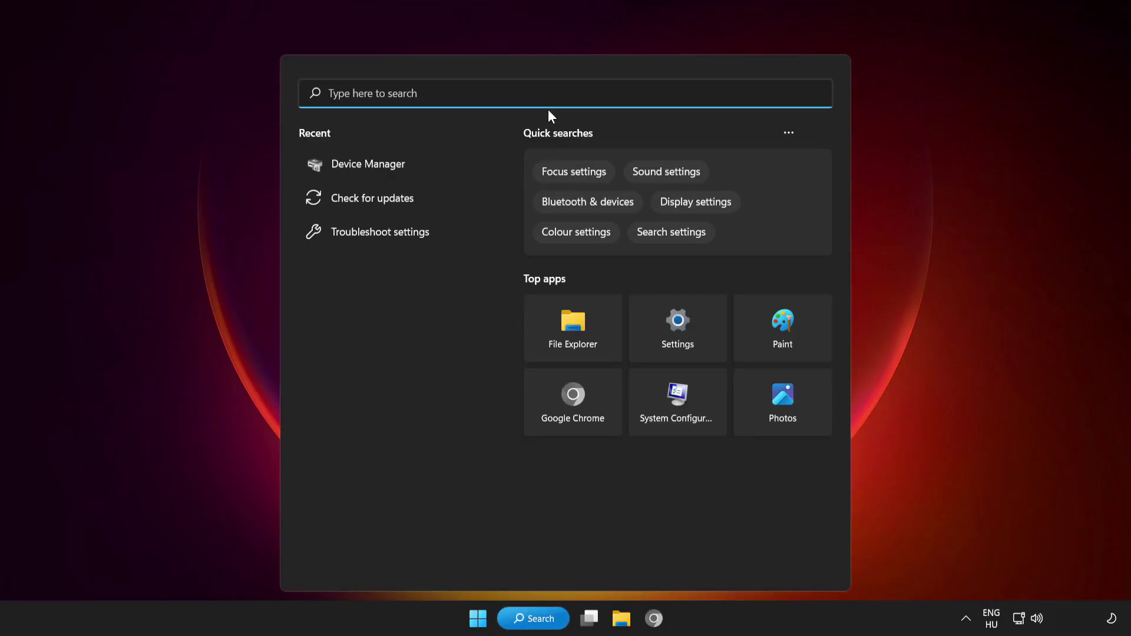
pyautogui.write('update')
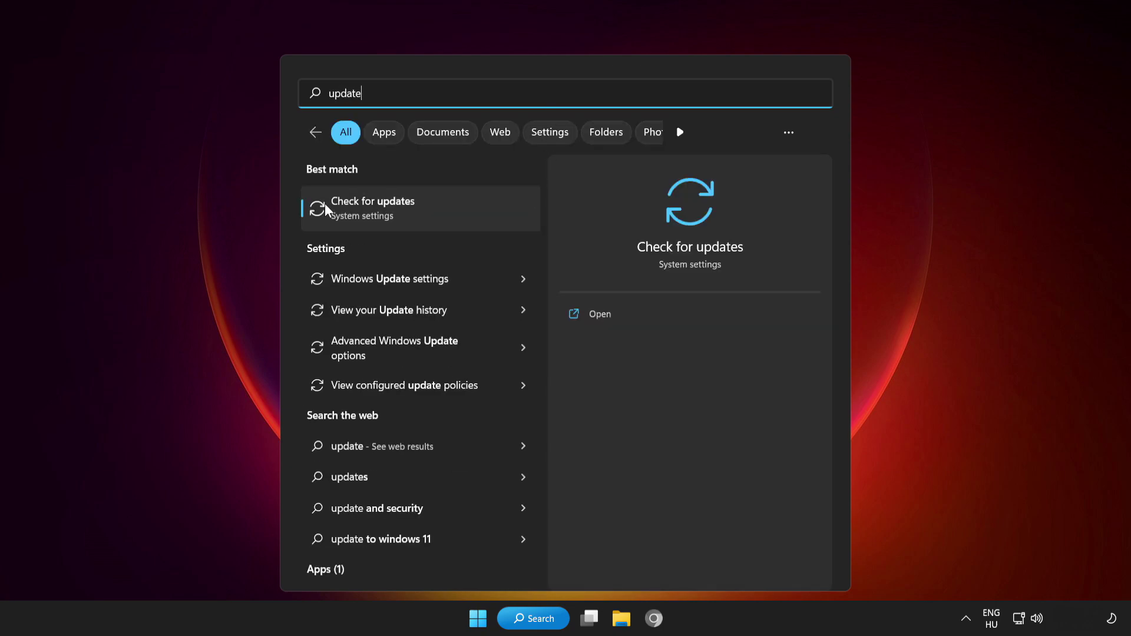
pyautogui.click(446, 207)
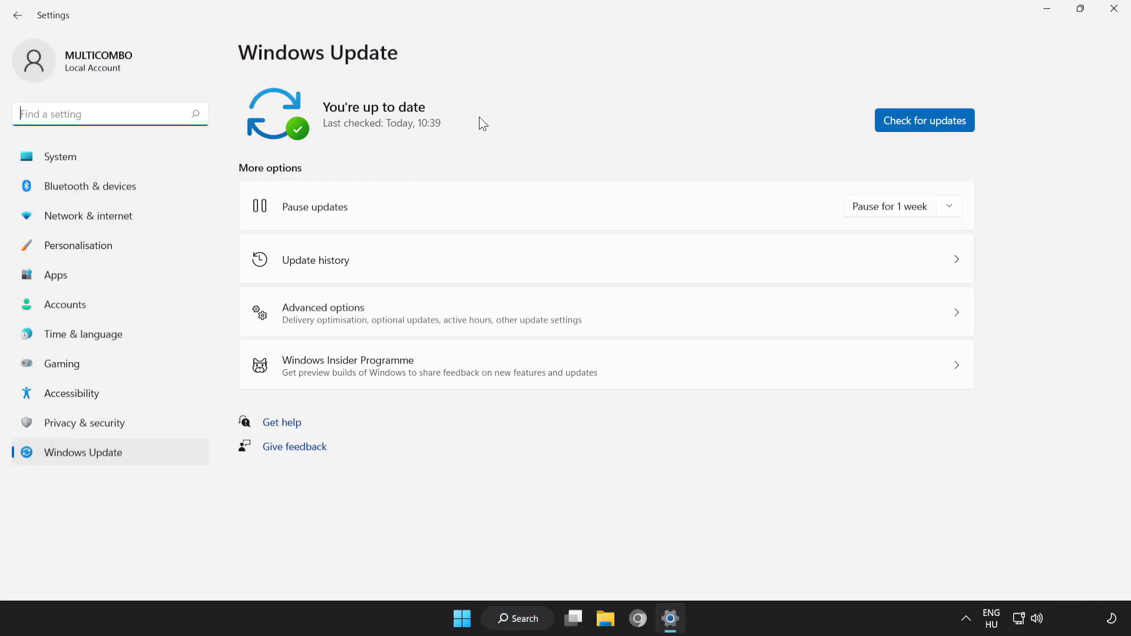
pyautogui.click(927, 122)
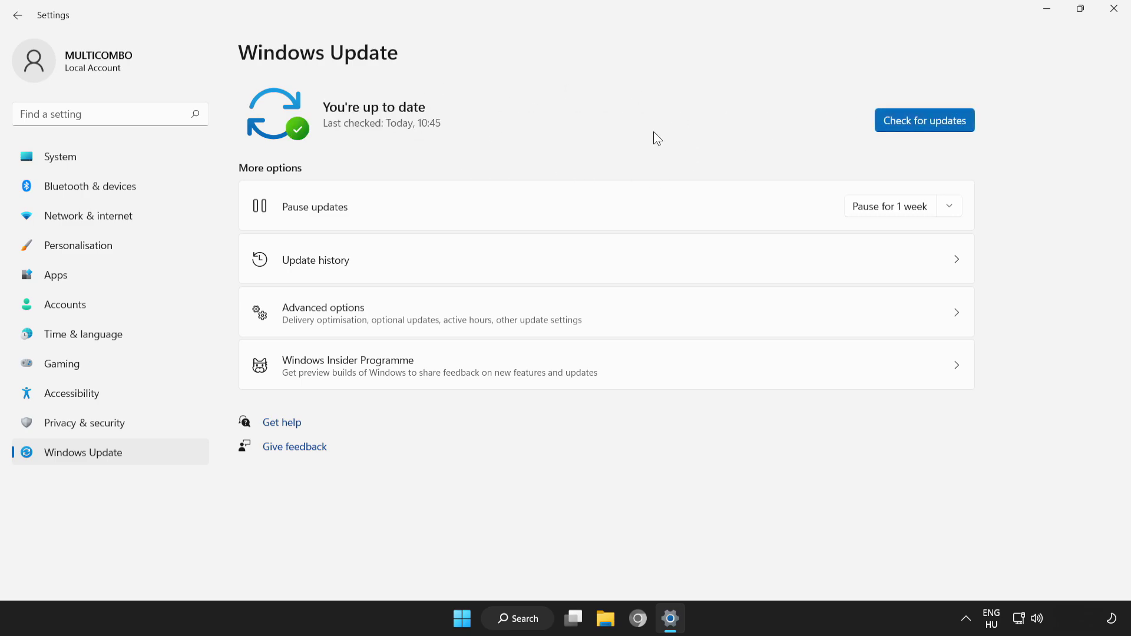
pyautogui.click(1114, 19)
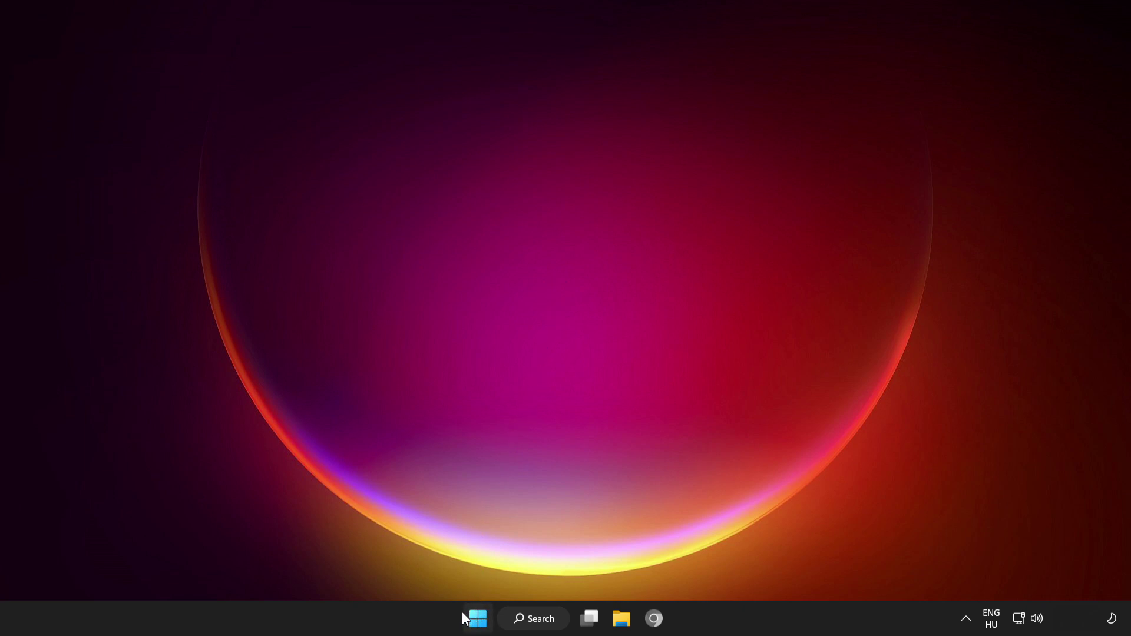
# - Open Task Manager's list of startup apps and disable Cortana
pyautogui.rightClick(479, 619)
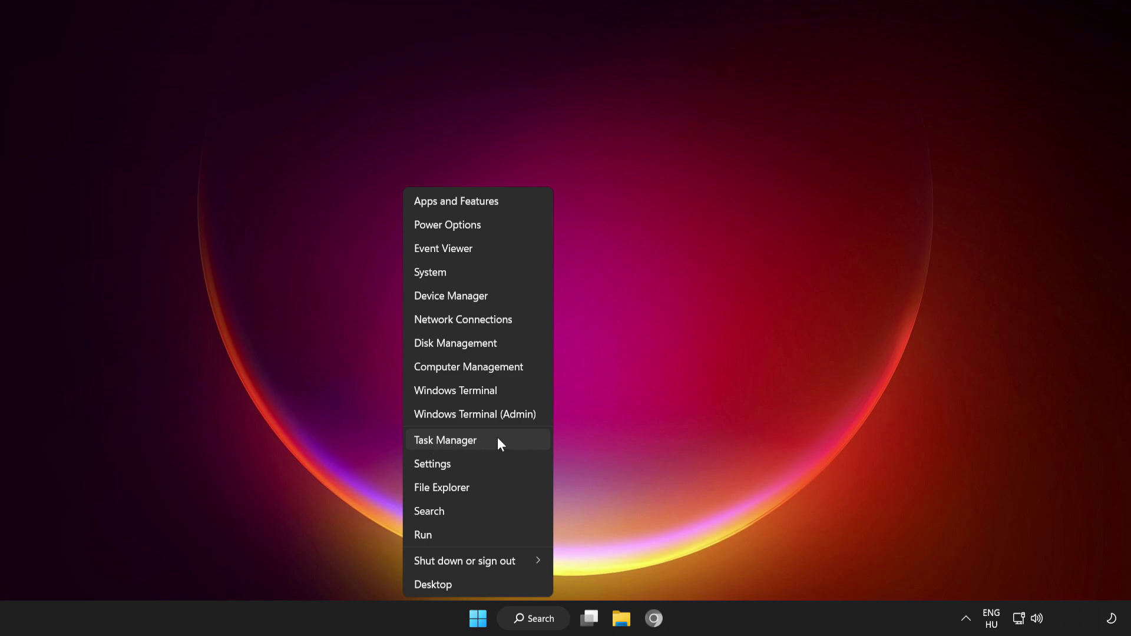
pyautogui.click(513, 440)
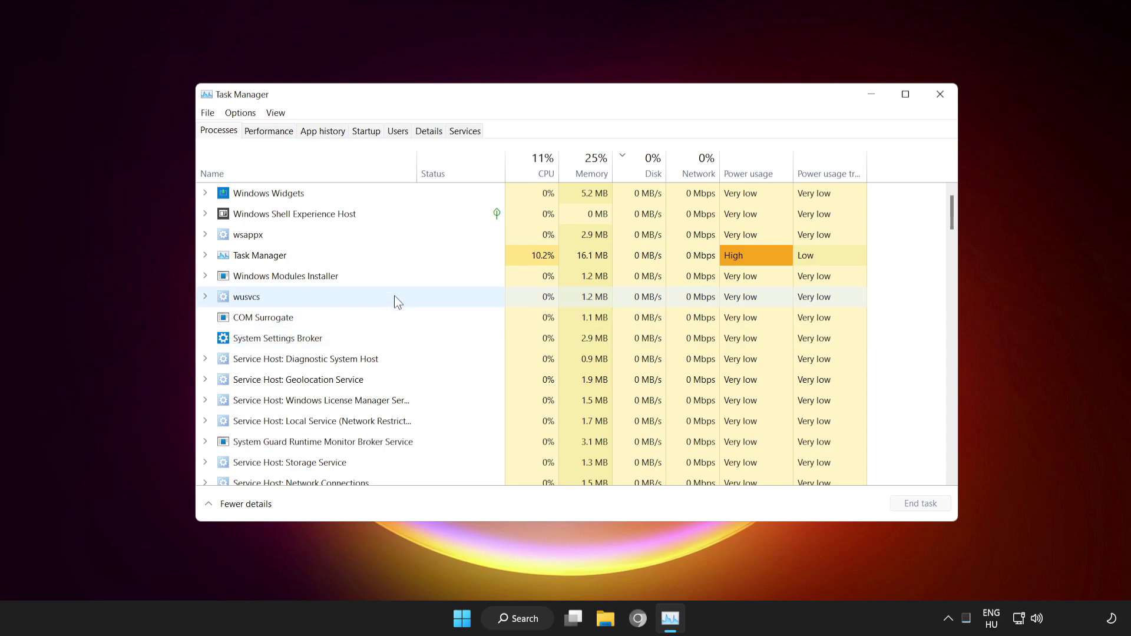
pyautogui.click(366, 134)
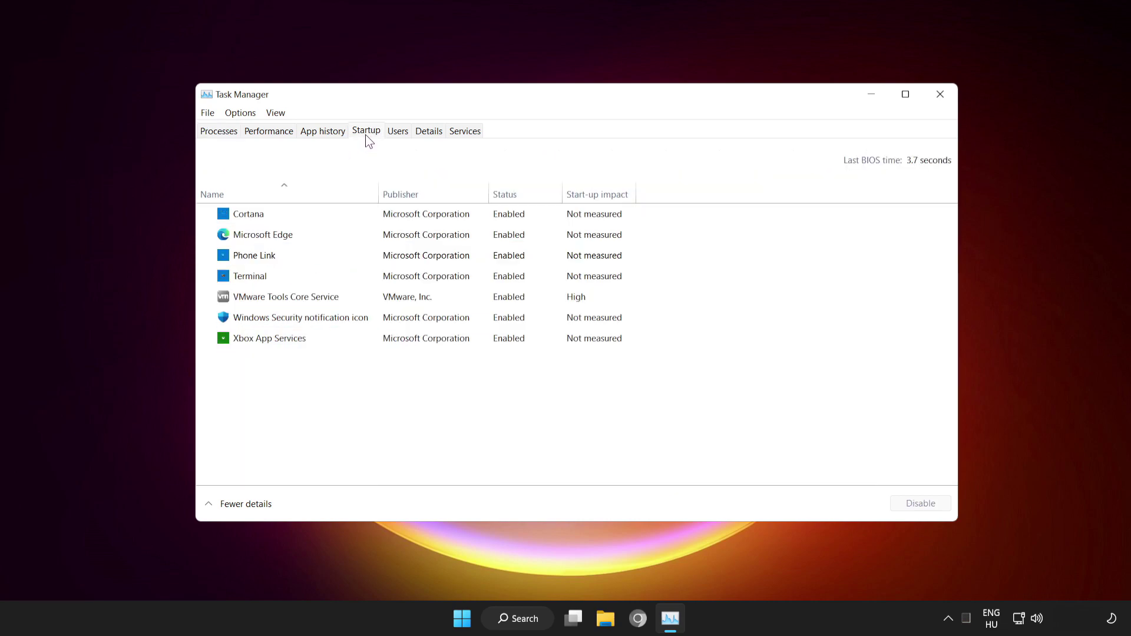
pyautogui.click(356, 213)
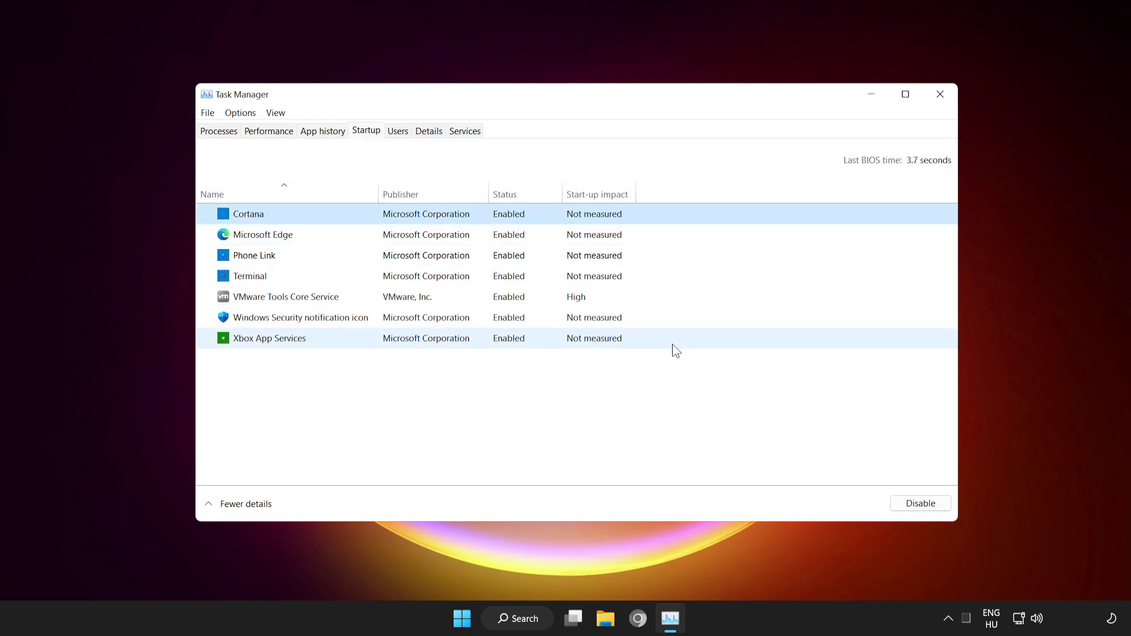
pyautogui.click(920, 504)
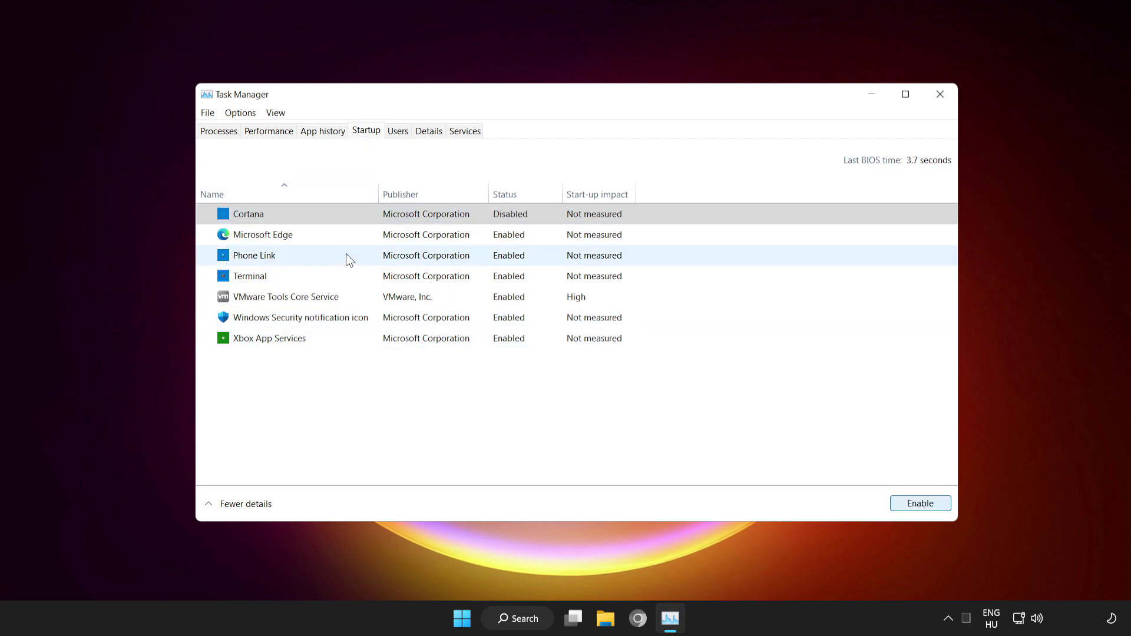
# - Disable Microsoft Edge, Phone Link and Terminal as startup apps, and close Task Manager
pyautogui.click(331, 235)
pyautogui.click(923, 505)
pyautogui.click(318, 257)
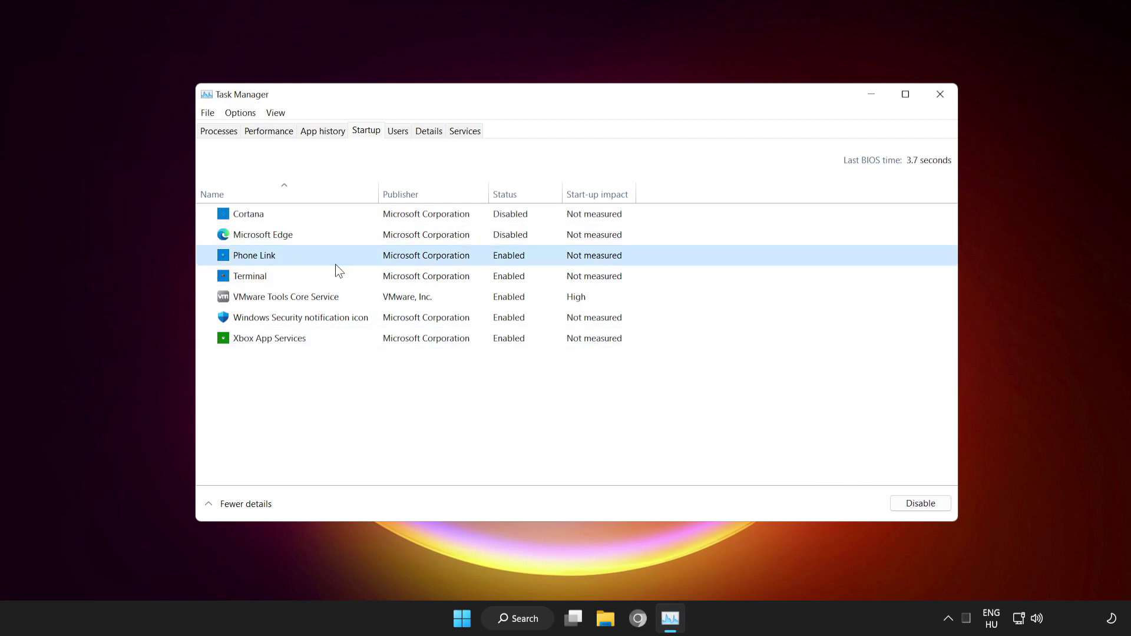
pyautogui.click(915, 501)
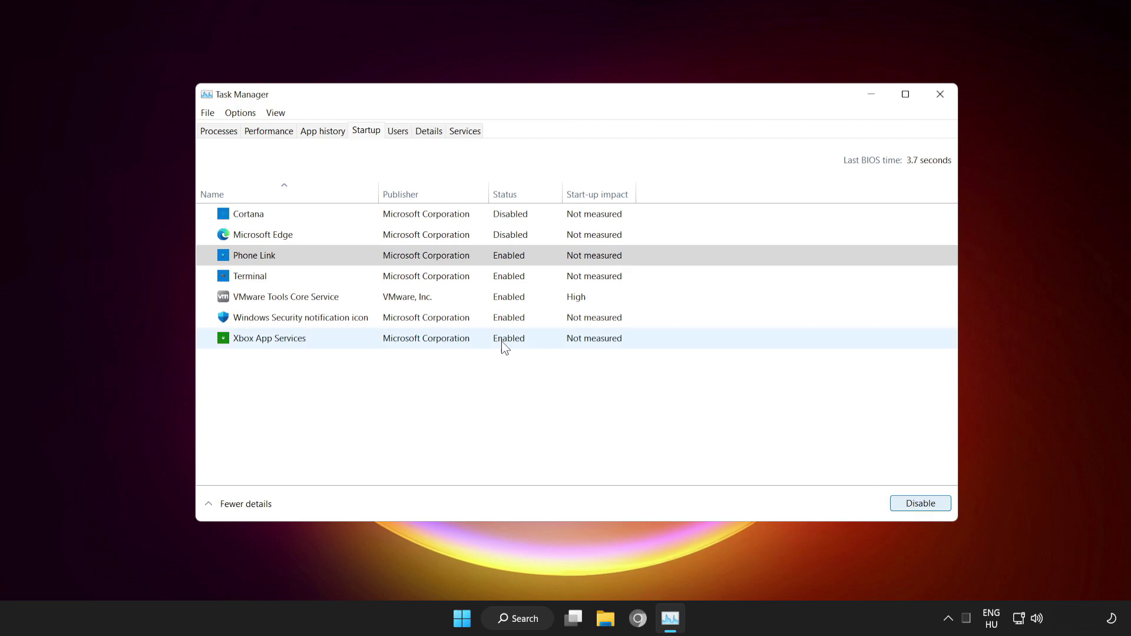
pyautogui.click(336, 279)
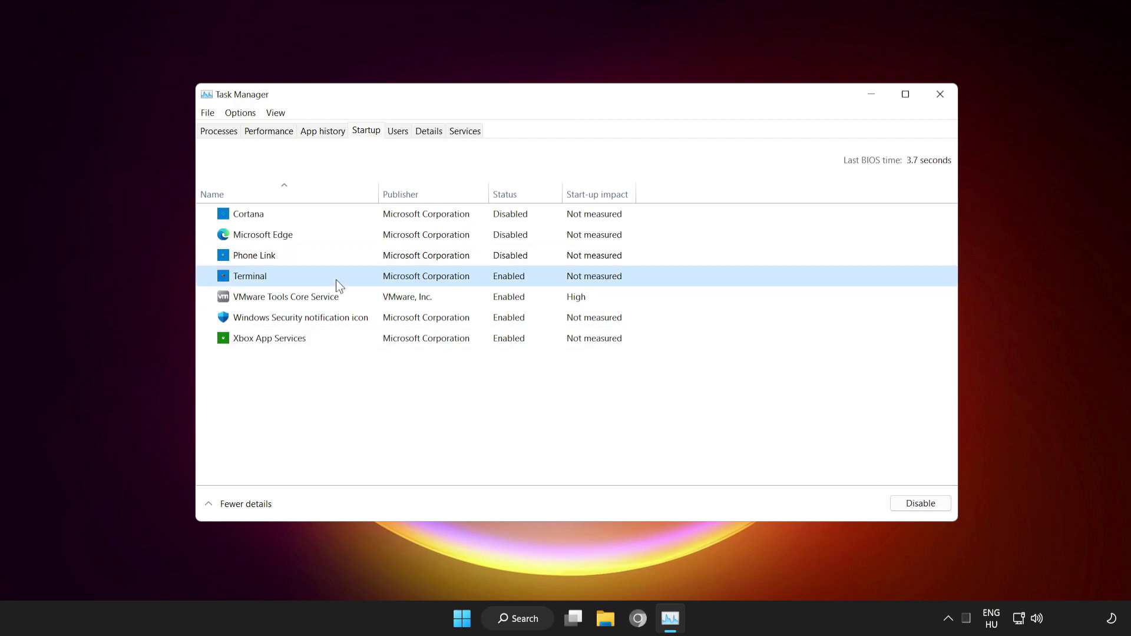
pyautogui.click(922, 502)
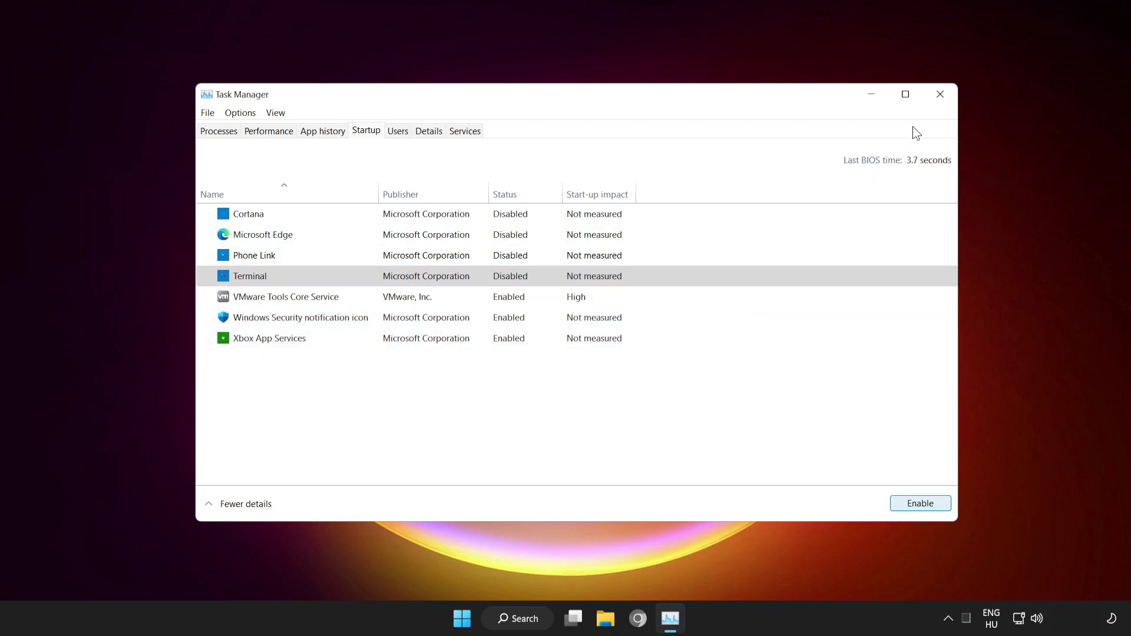
pyautogui.click(940, 96)
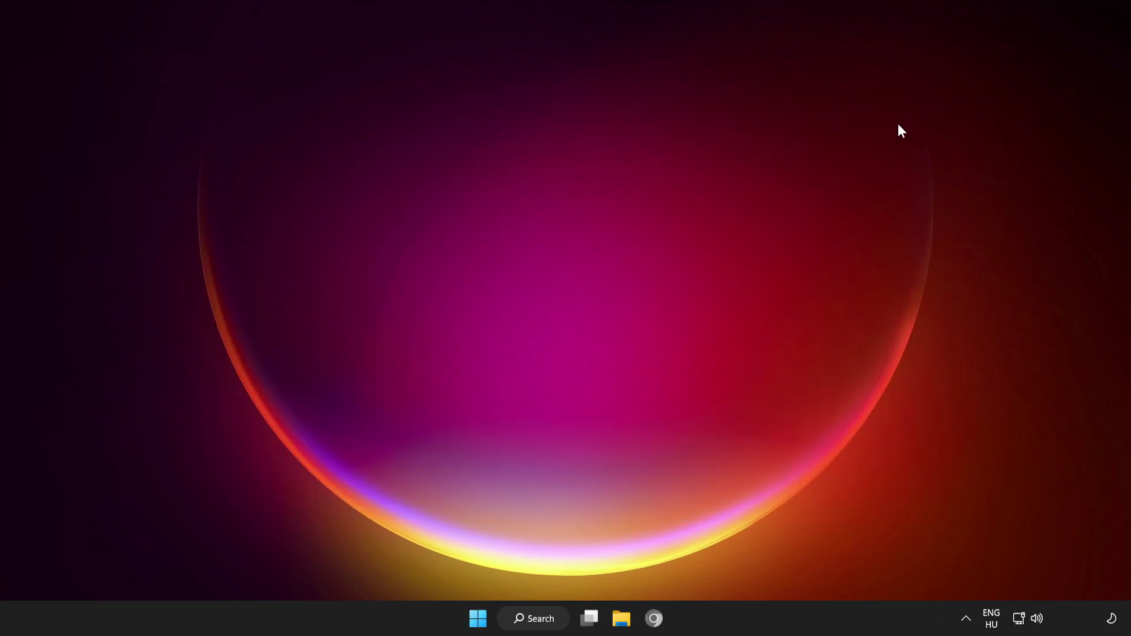
# - Open the computer's power options
pyautogui.click(478, 620)
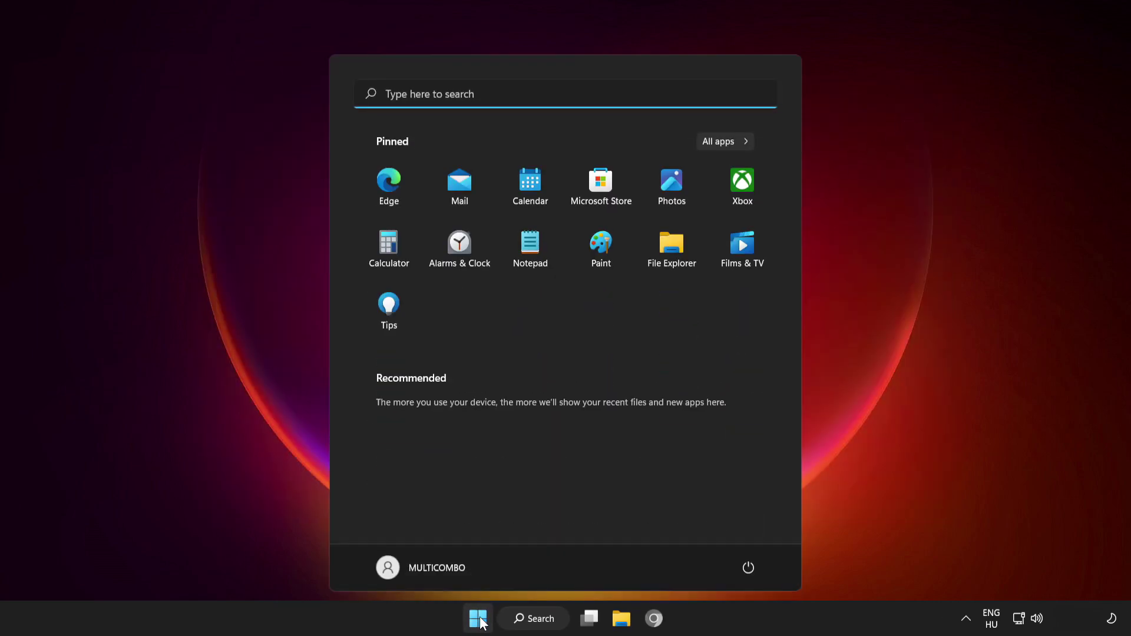
pyautogui.click(744, 571)
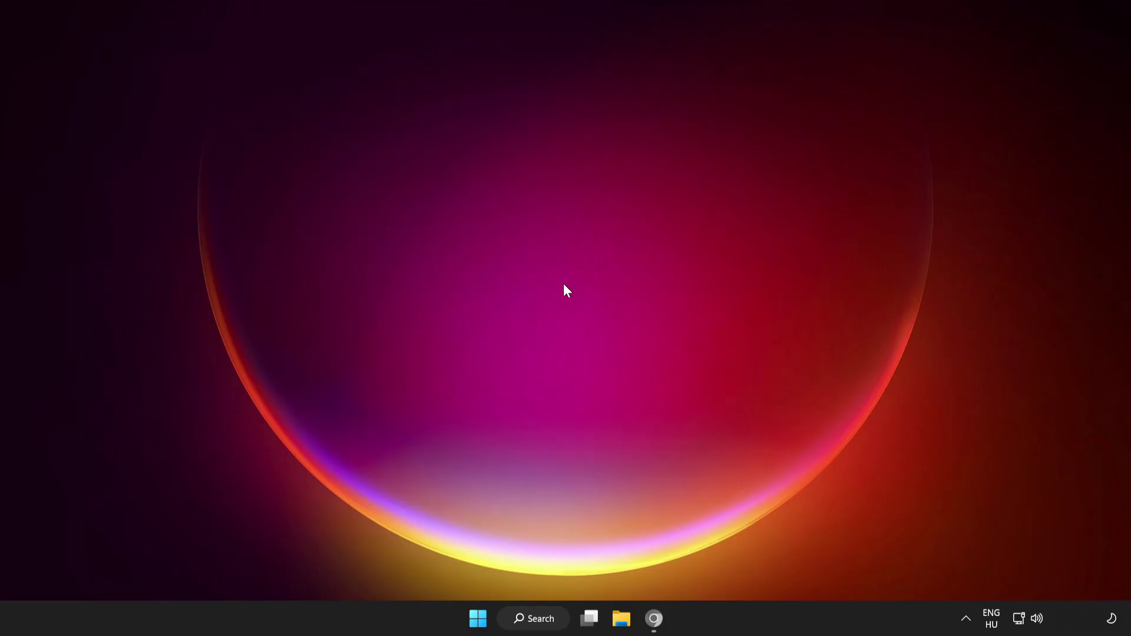
# - Switch to Chrome and download the DirectX End-User Runtime Web Installer from the Microsoft Download Center page
pyautogui.click(654, 624)
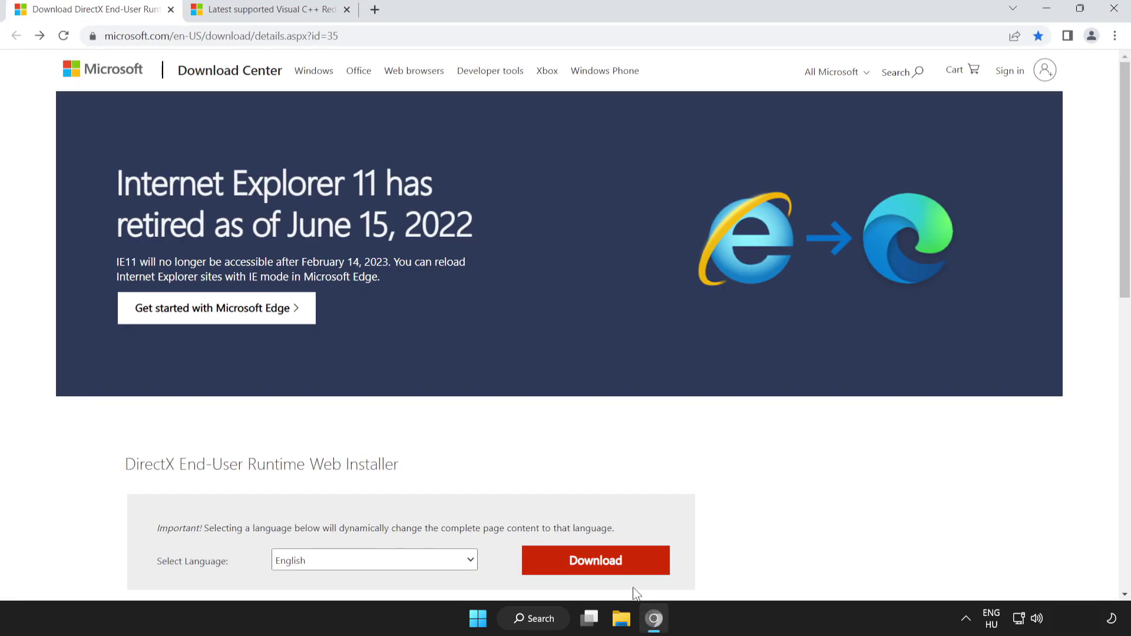
pyautogui.moveTo(350, 39); pyautogui.dragTo(105, 36)
pyautogui.click(106, 36)
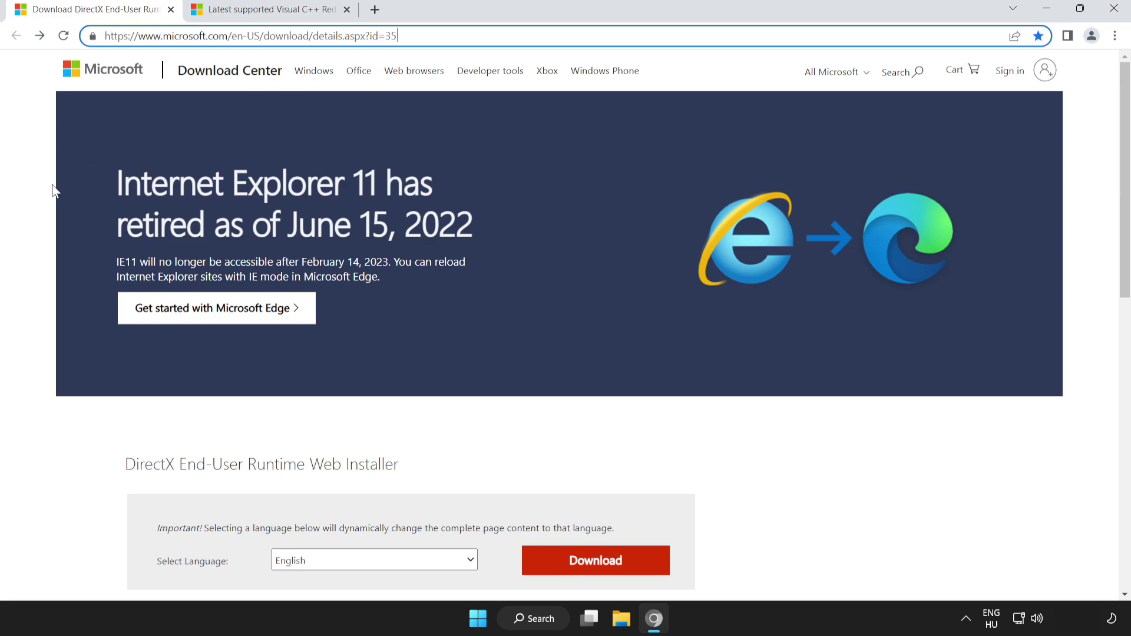
pyautogui.click(355, 182)
pyautogui.scroll(-3, 1127, 175)
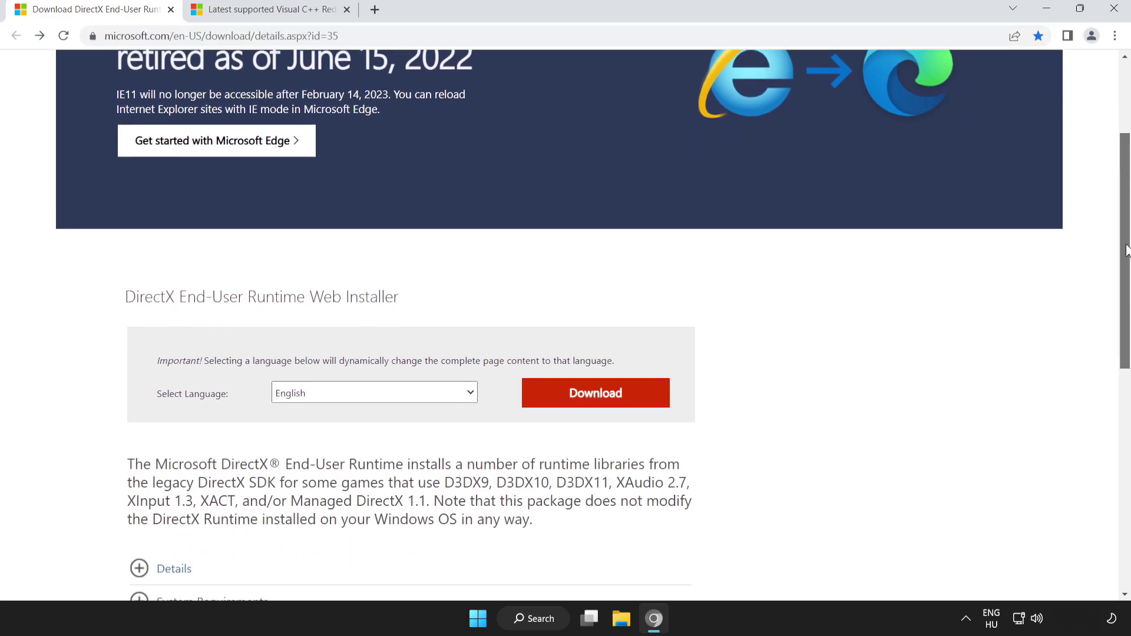
pyautogui.moveTo(74, 258); pyautogui.dragTo(503, 257)
pyautogui.click(475, 266)
pyautogui.click(600, 362)
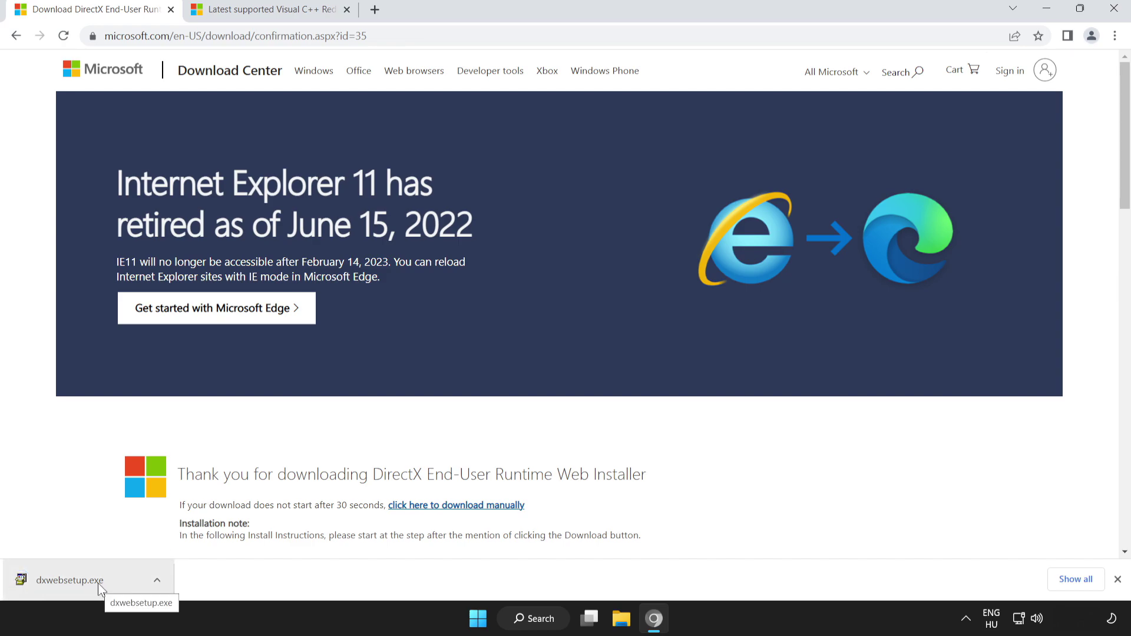
# - Run the downloaded dxwebsetup.exe, accept the DirectX license agreement and continue the setup
pyautogui.click(97, 583)
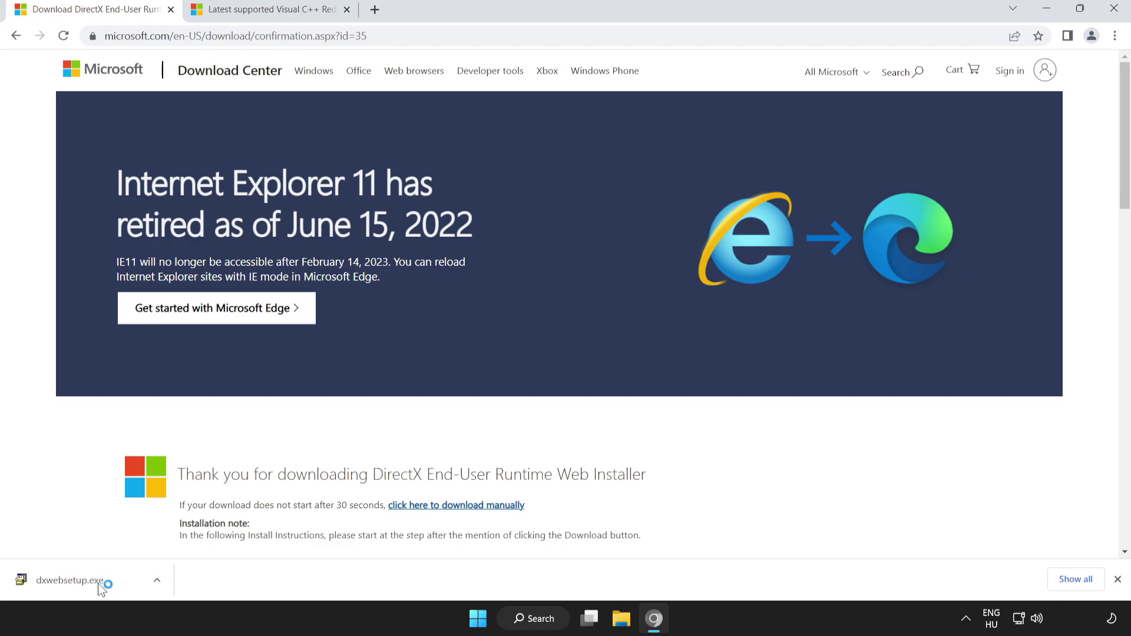
pyautogui.moveTo(283, 144); pyautogui.dragTo(516, 190)
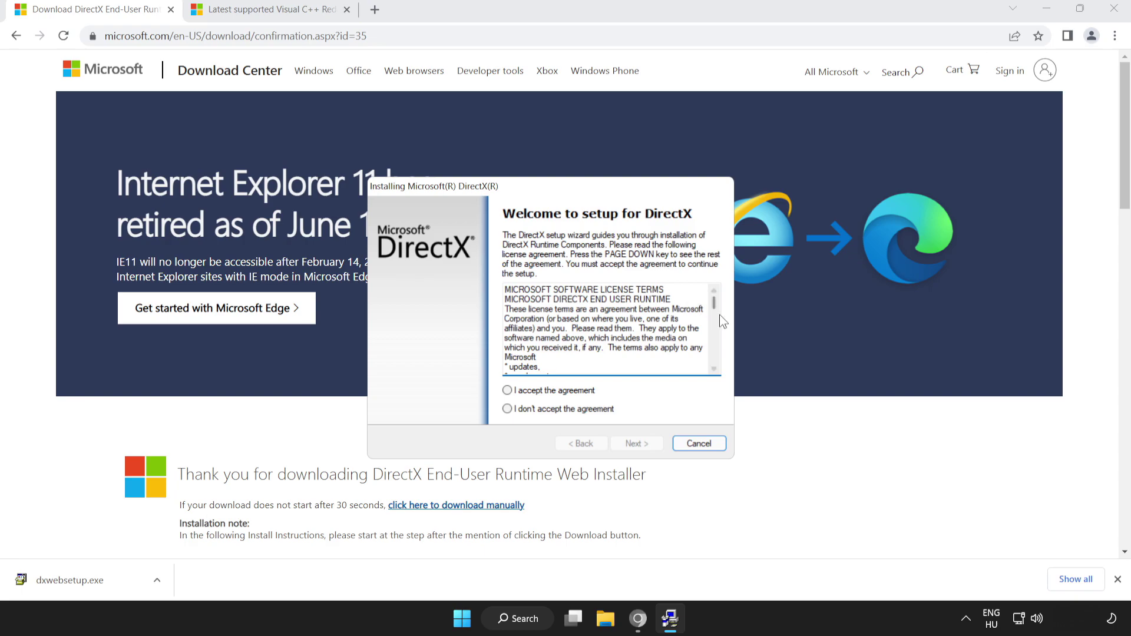
pyautogui.moveTo(714, 304); pyautogui.dragTo(714, 362)
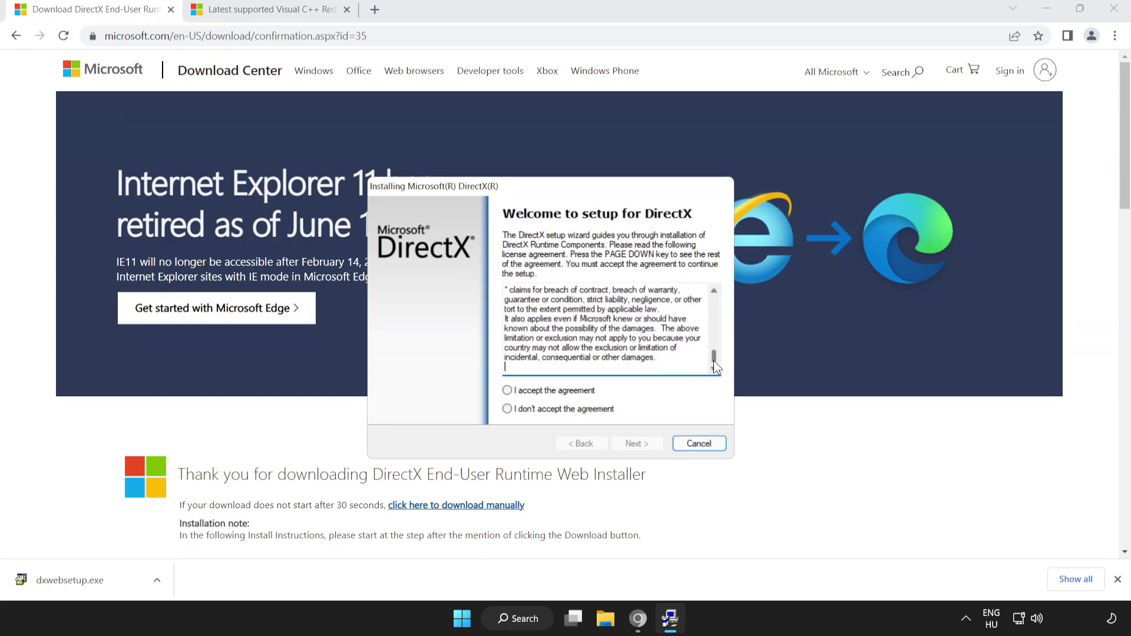
pyautogui.click(507, 391)
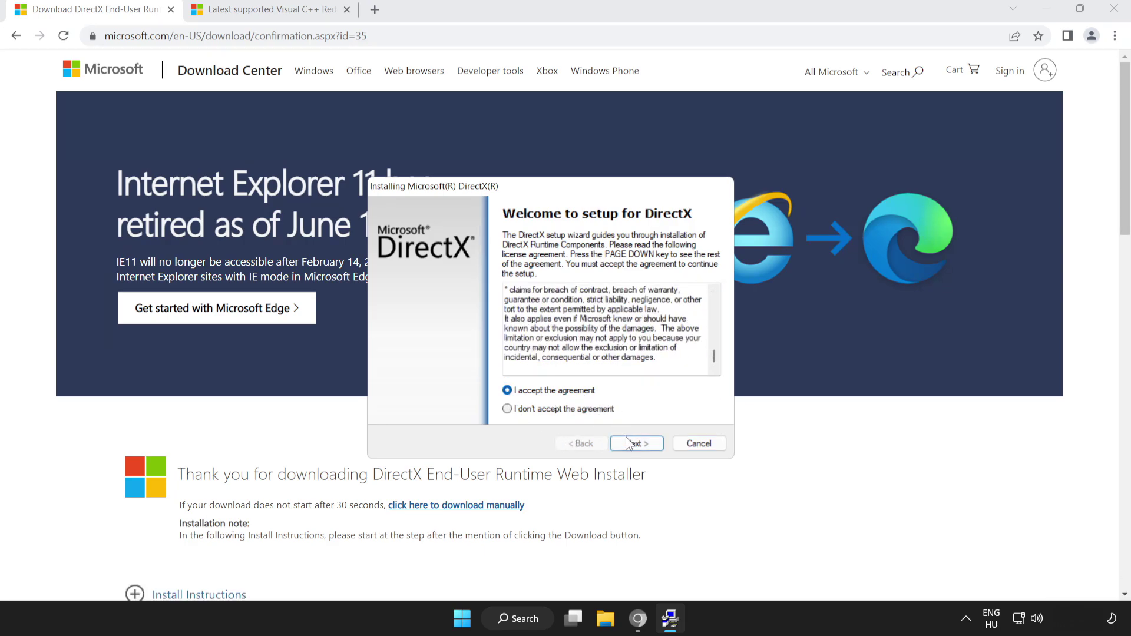
pyautogui.click(631, 443)
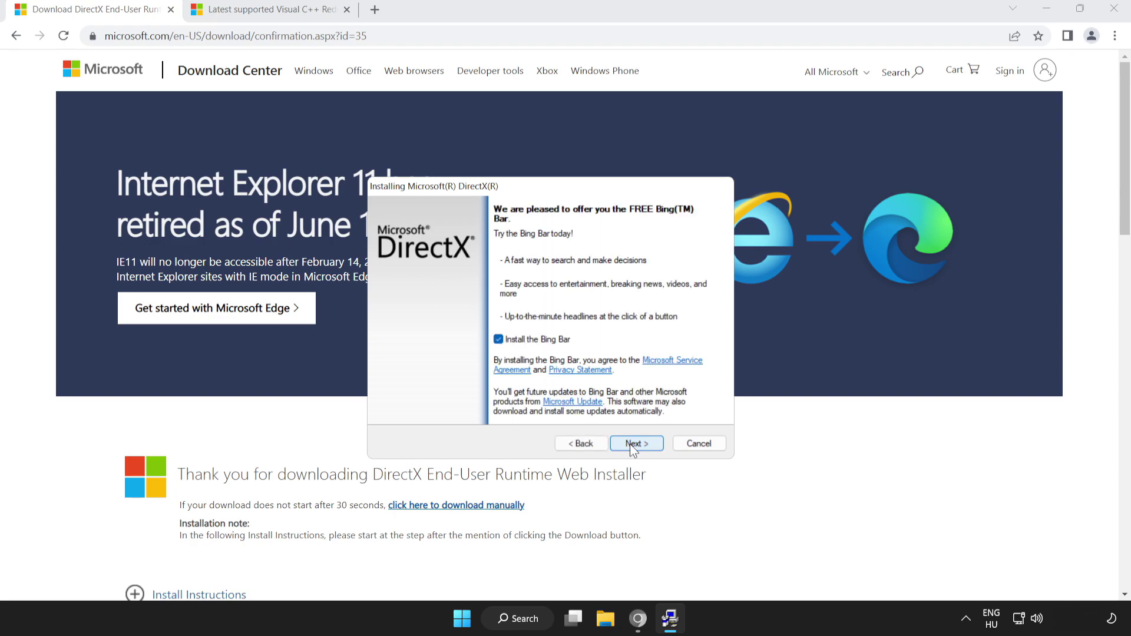
# - Opt out of installing the Bing Bar and complete the DirectX setup
pyautogui.click(497, 340)
pyautogui.click(634, 443)
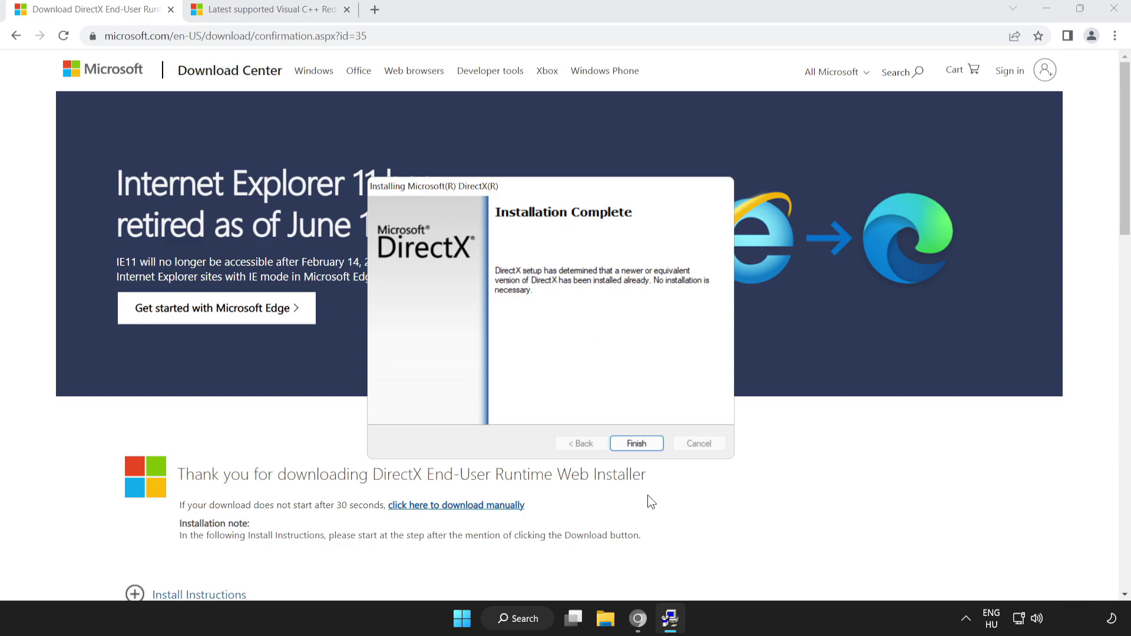
pyautogui.click(636, 448)
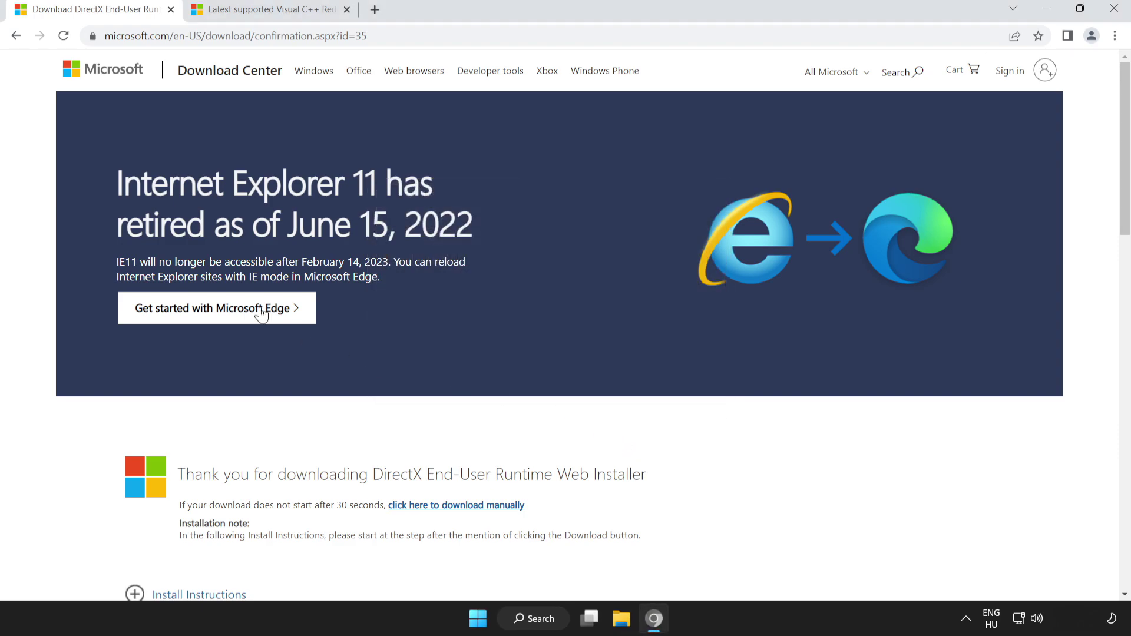
# - Close the DirectX page and download the ARM64, X86 and X64 Visual C++ Redistributable packages for Visual Studio 2015–2022
pyautogui.click(171, 10)
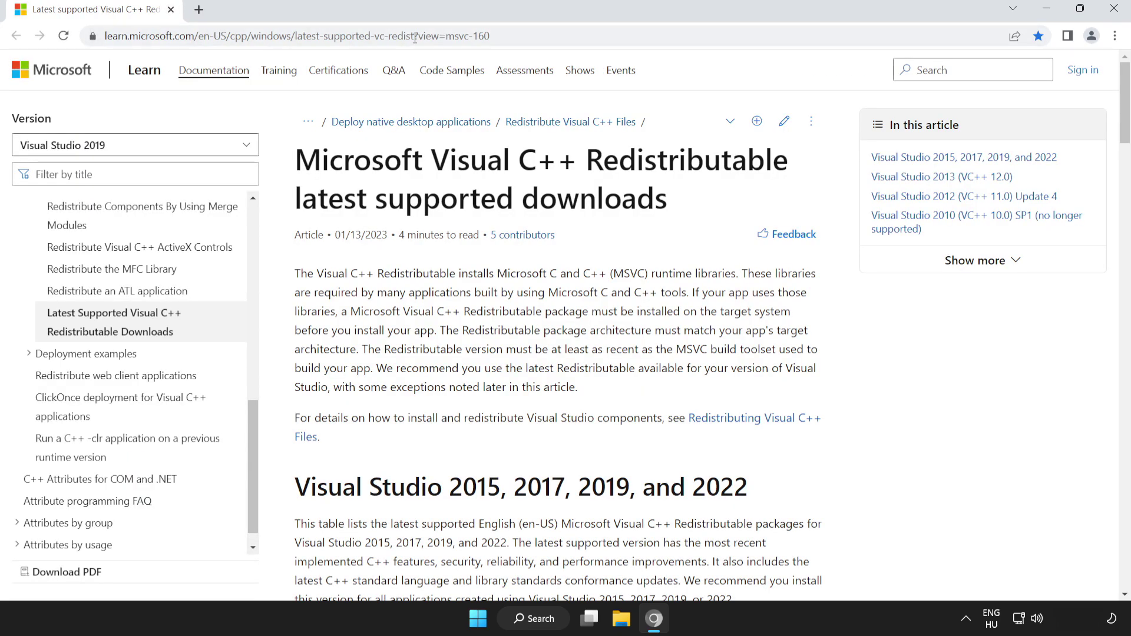
pyautogui.moveTo(495, 36); pyautogui.dragTo(31, 36)
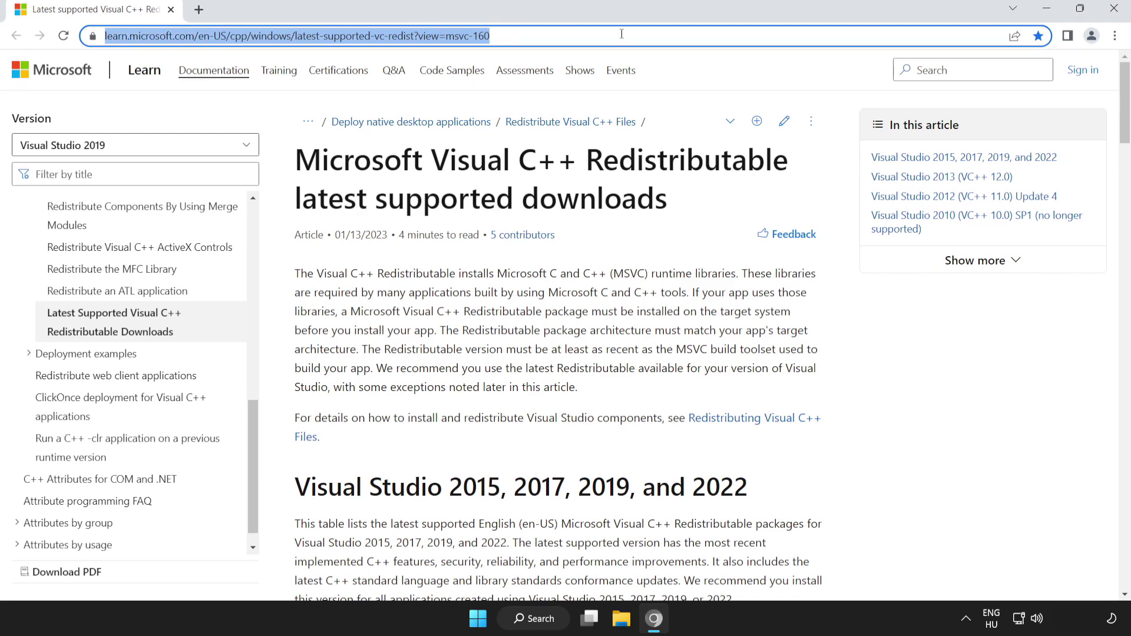
pyautogui.click(265, 158)
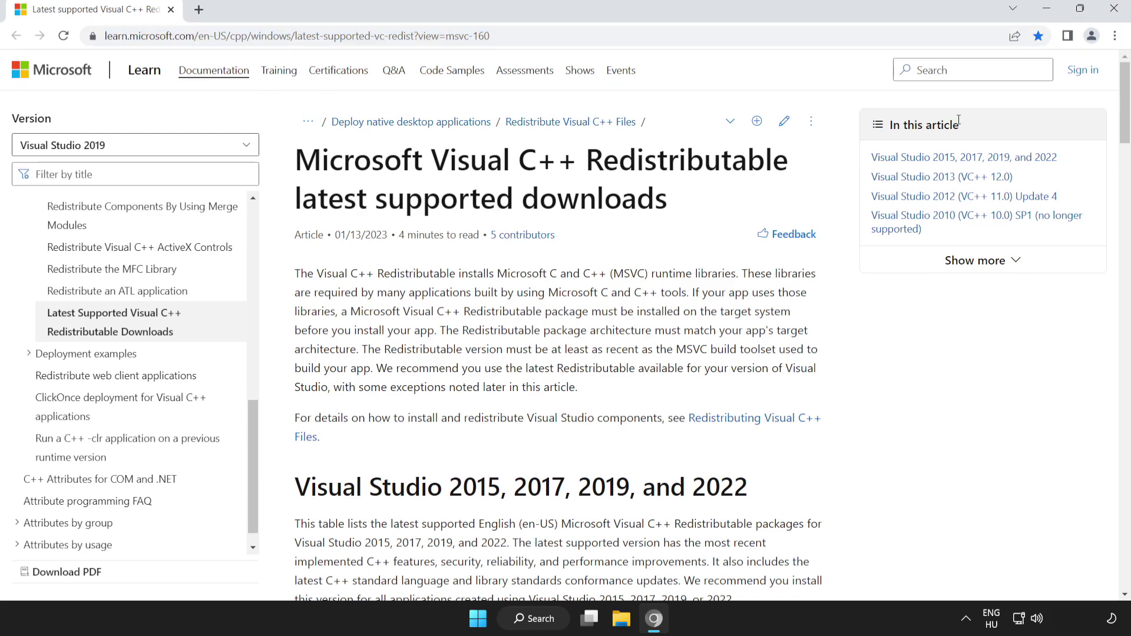
pyautogui.moveTo(1126, 115); pyautogui.dragTo(1126, 172)
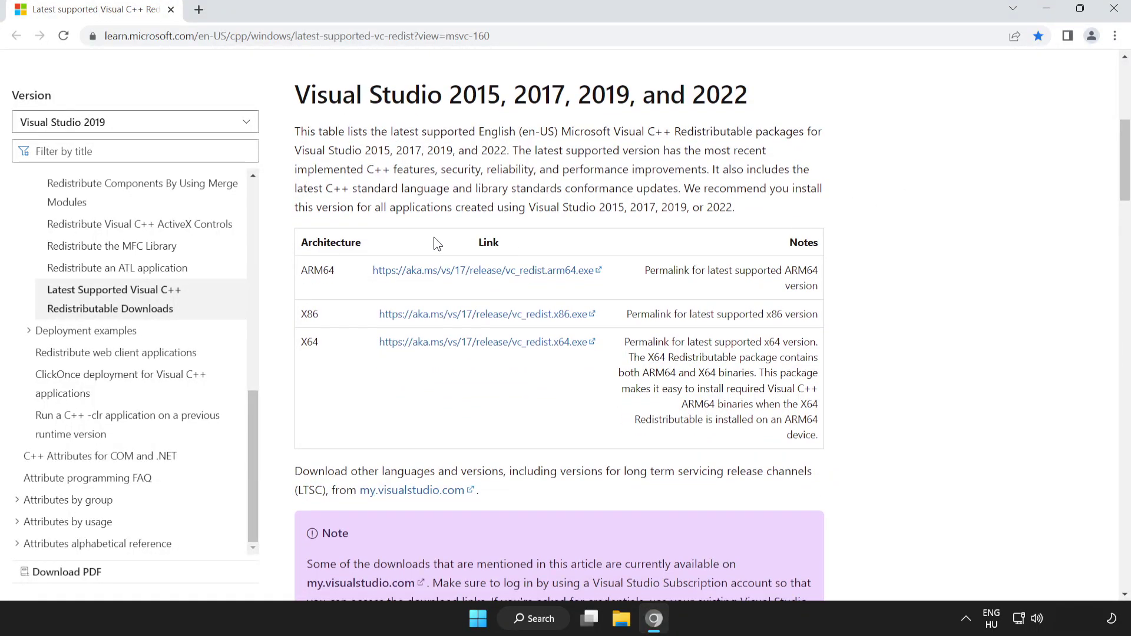
pyautogui.moveTo(301, 270); pyautogui.dragTo(692, 357)
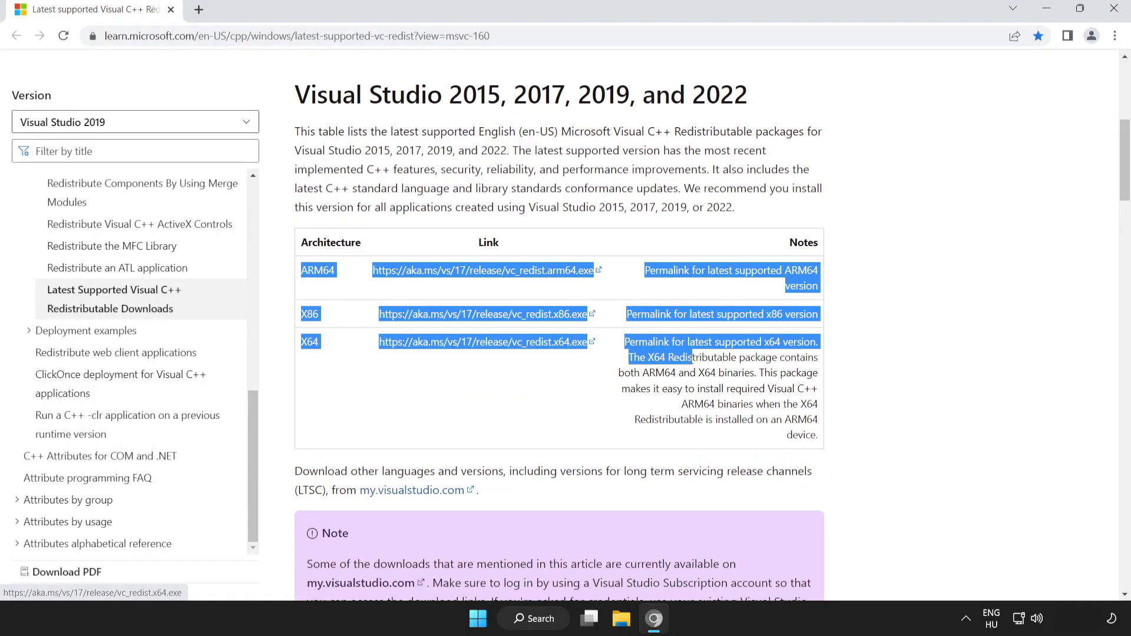
pyautogui.click(692, 357)
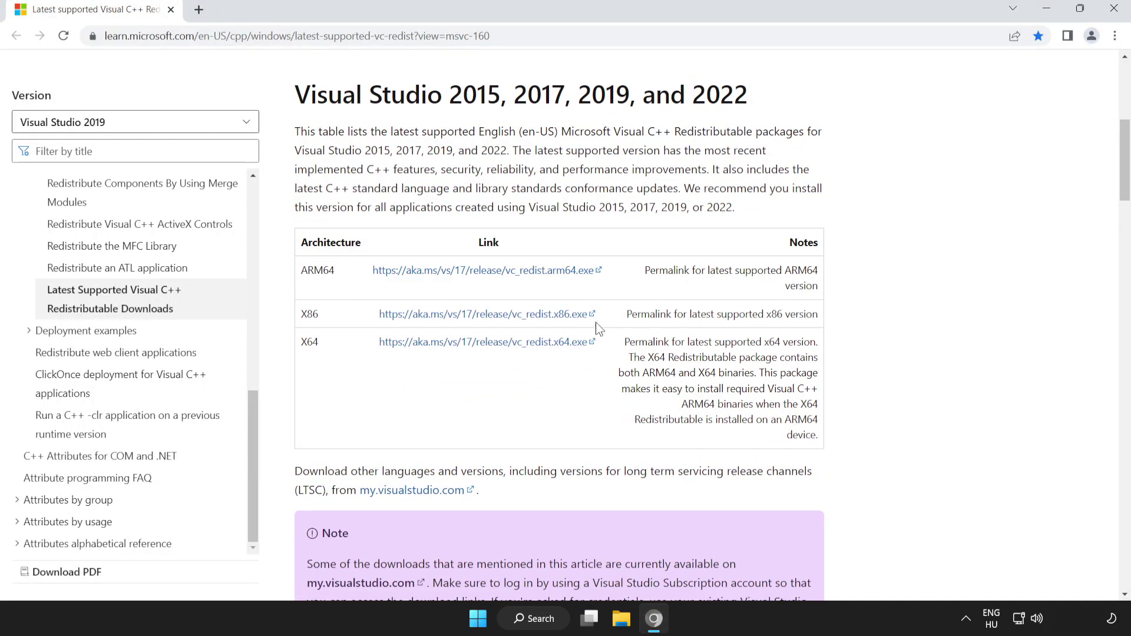
pyautogui.click(469, 272)
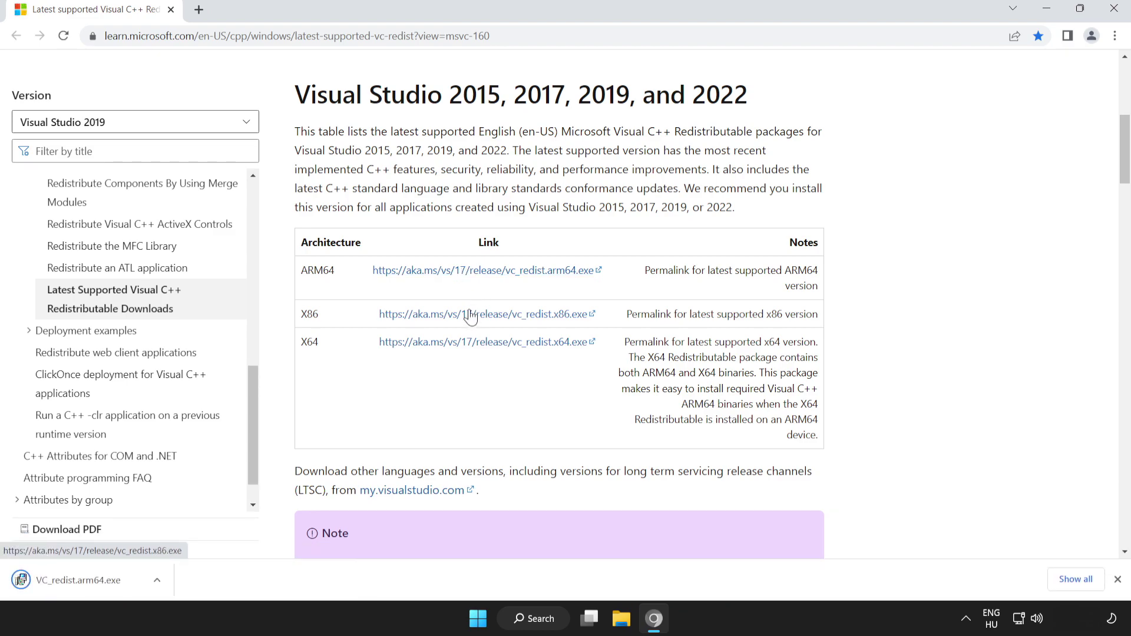
pyautogui.click(493, 323)
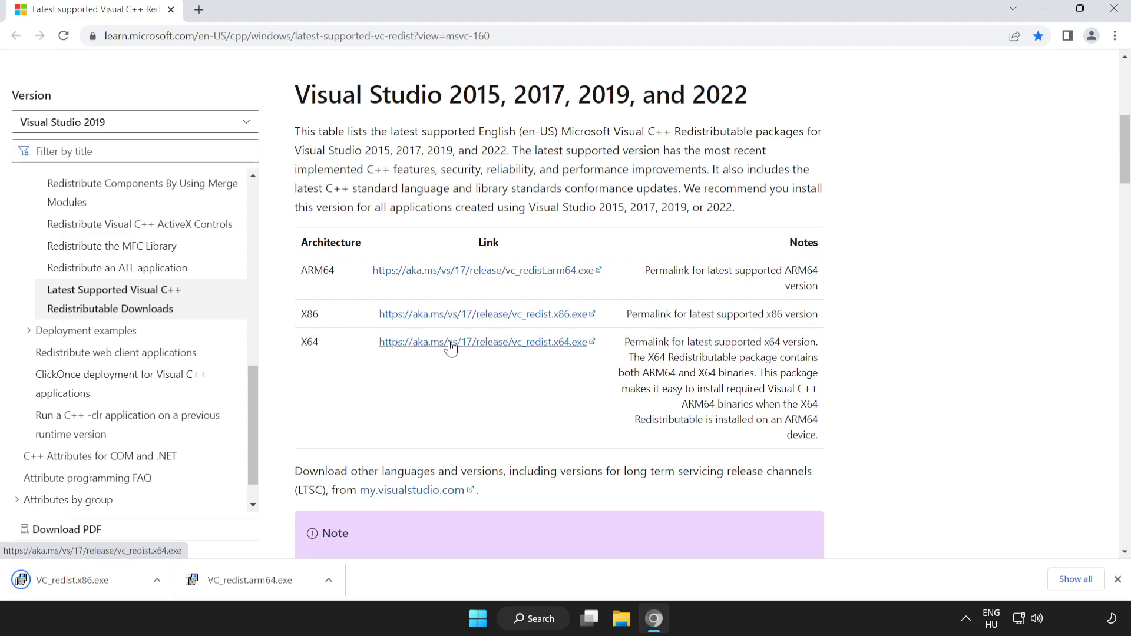
pyautogui.click(488, 348)
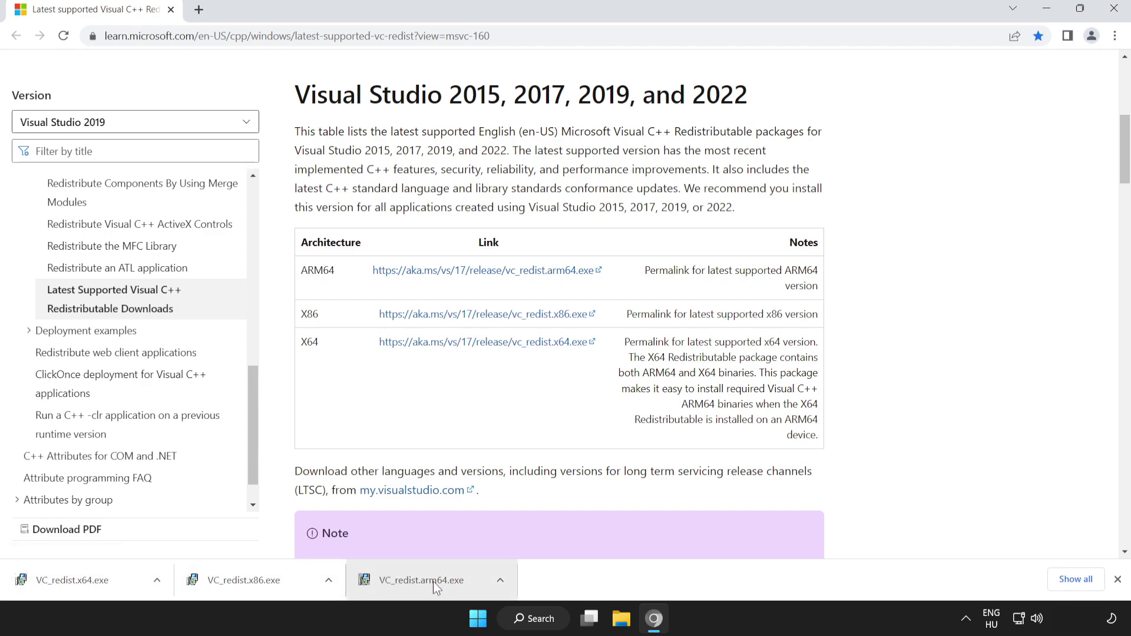
# - Run VC_redist.arm64.exe, accept the license terms, try to install the ARM64 redistributable and close the setup
pyautogui.click(433, 582)
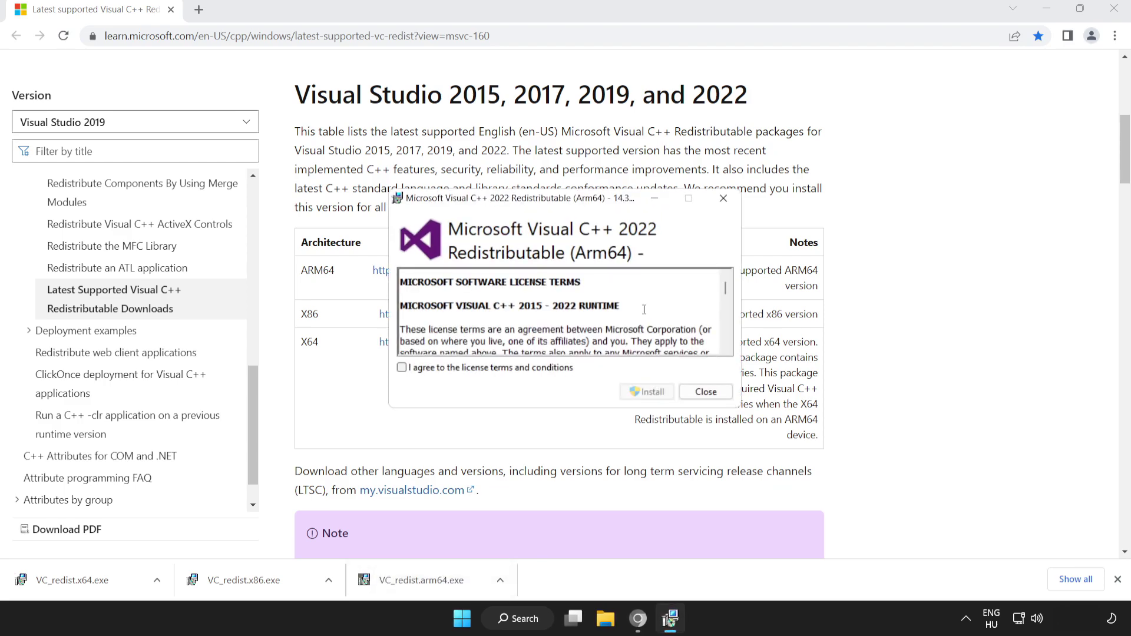
pyautogui.moveTo(725, 288); pyautogui.dragTo(731, 336)
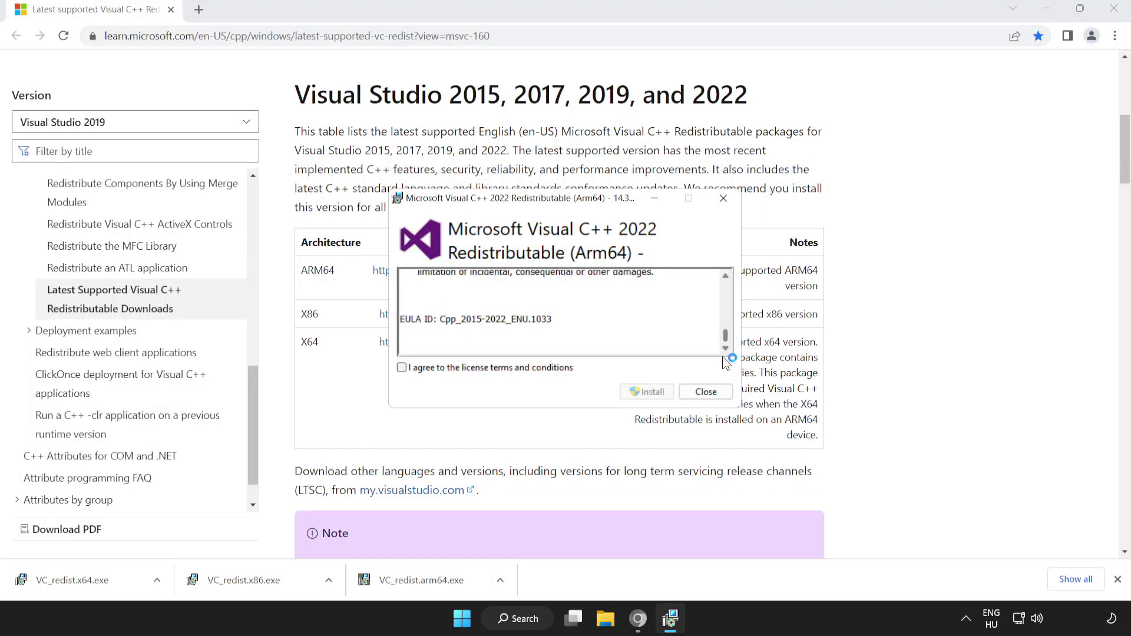
pyautogui.click(402, 368)
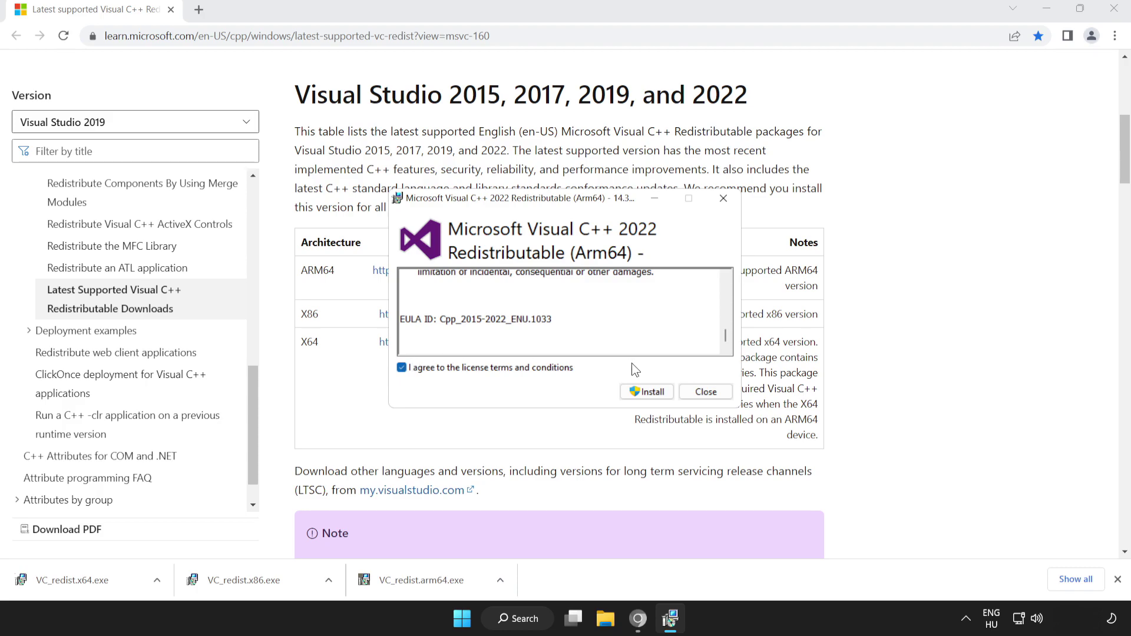
pyautogui.click(643, 392)
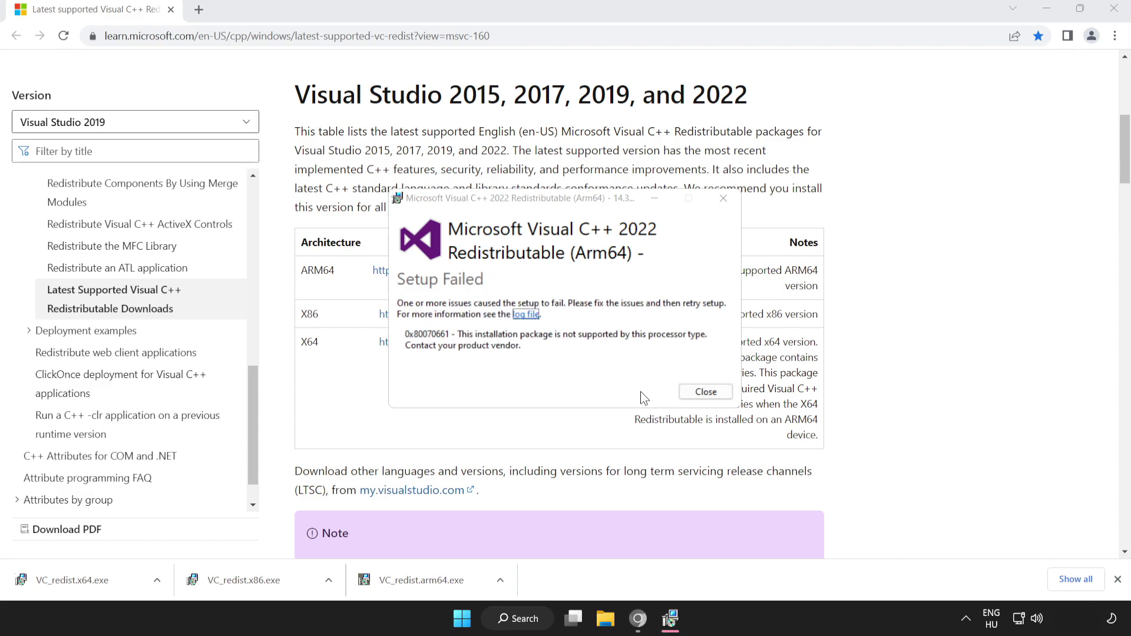
pyautogui.click(704, 391)
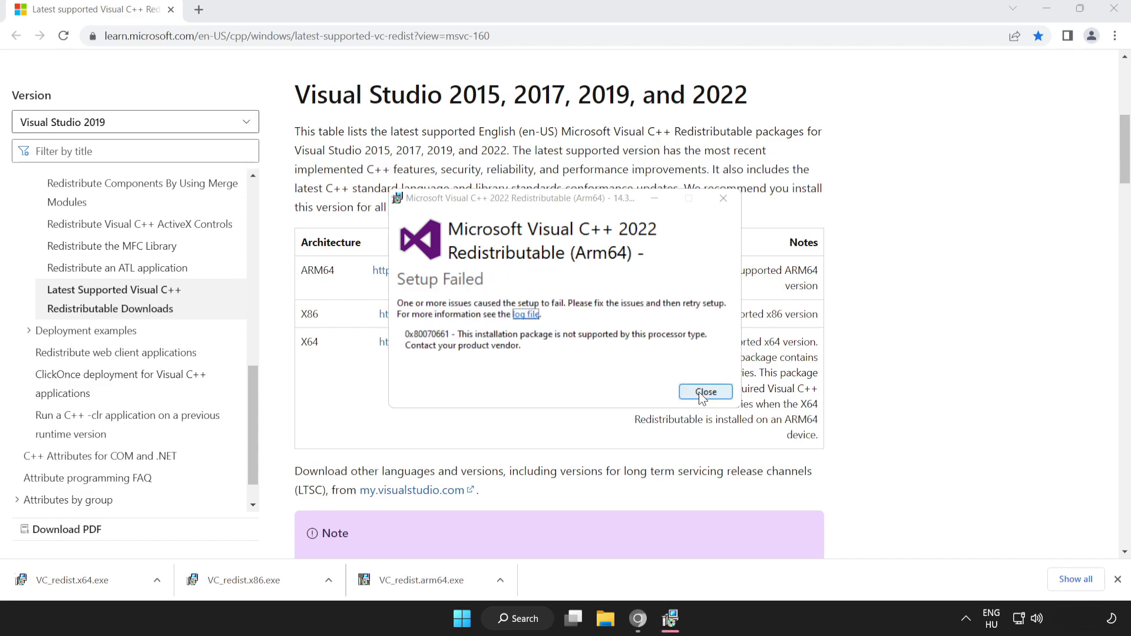
# - Install the x86 and x64 Visual C++ 2015–2022 redistributables from the downloaded files, closing each setup without restarting
pyautogui.click(266, 582)
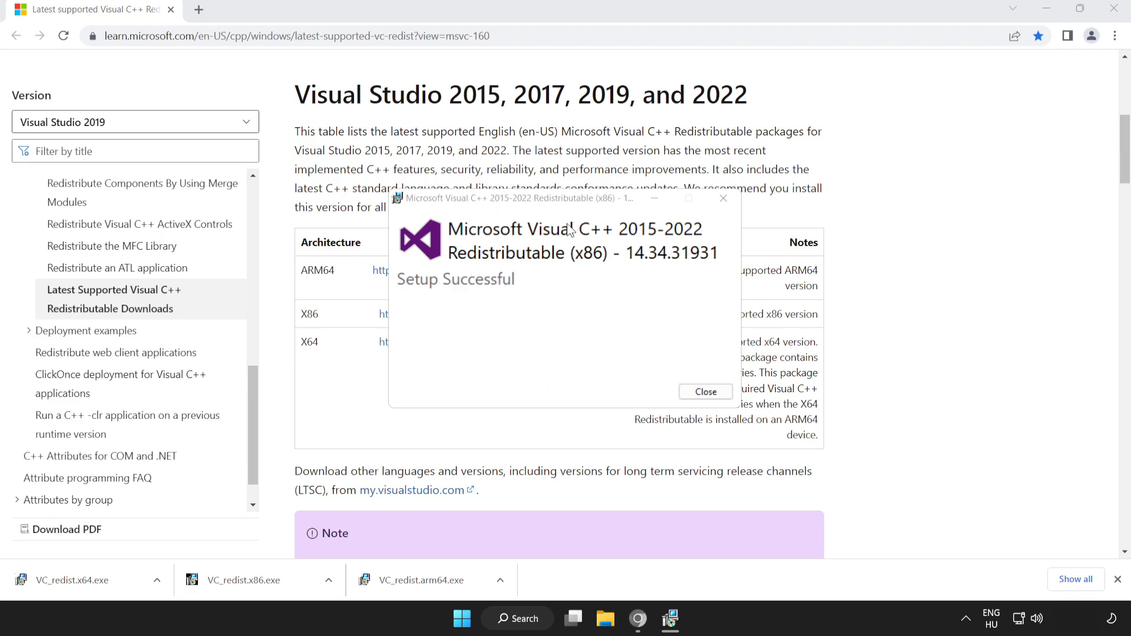
pyautogui.click(706, 392)
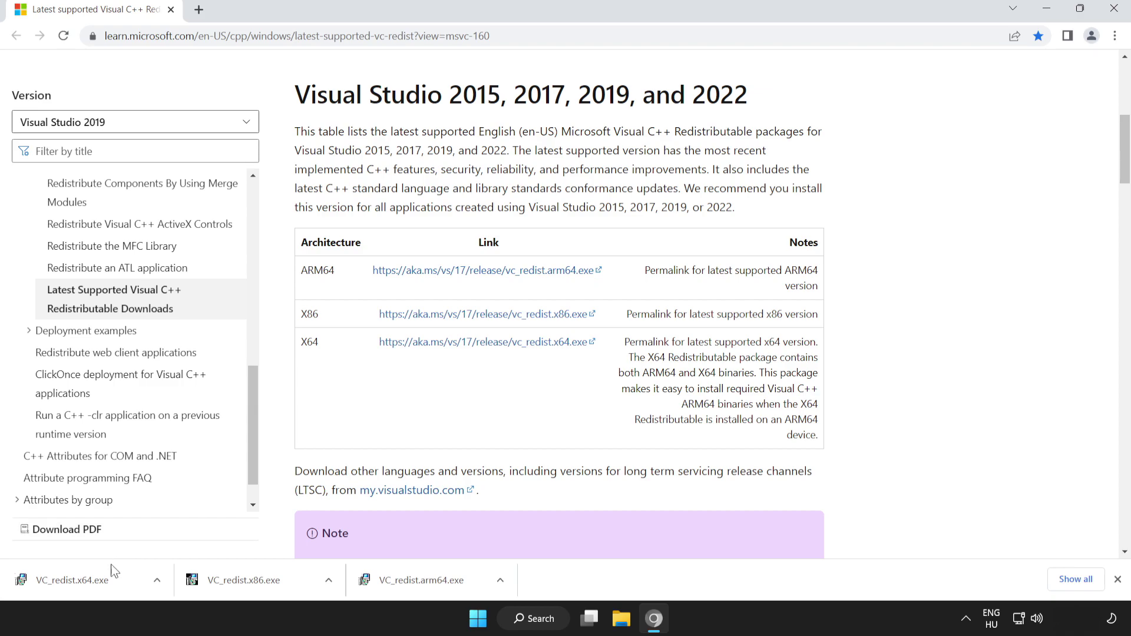
pyautogui.click(98, 581)
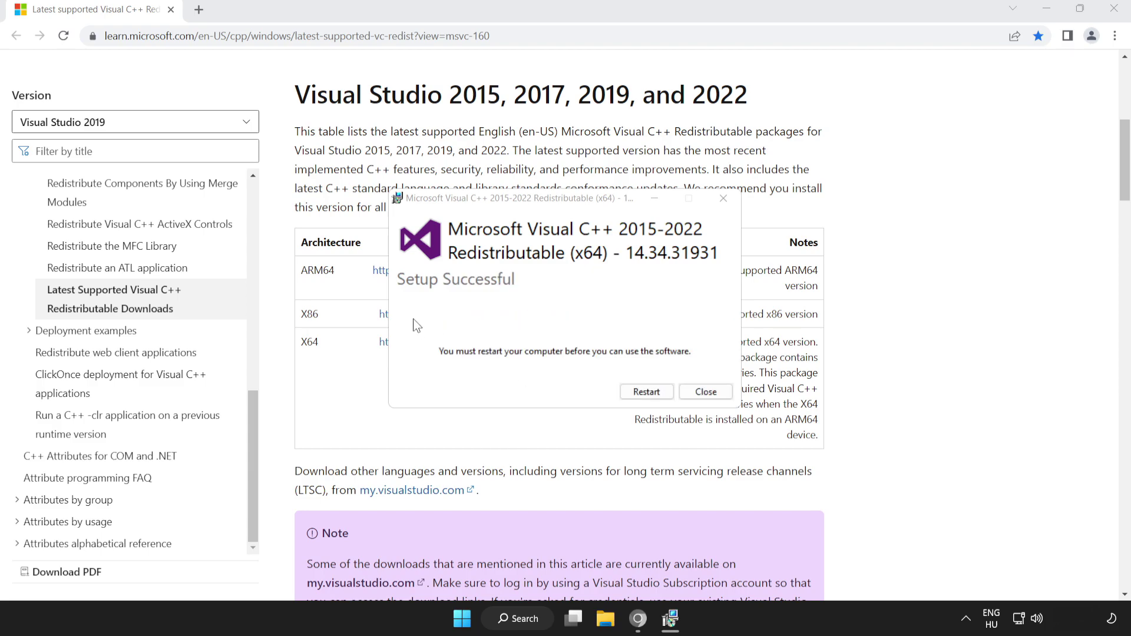
pyautogui.click(706, 393)
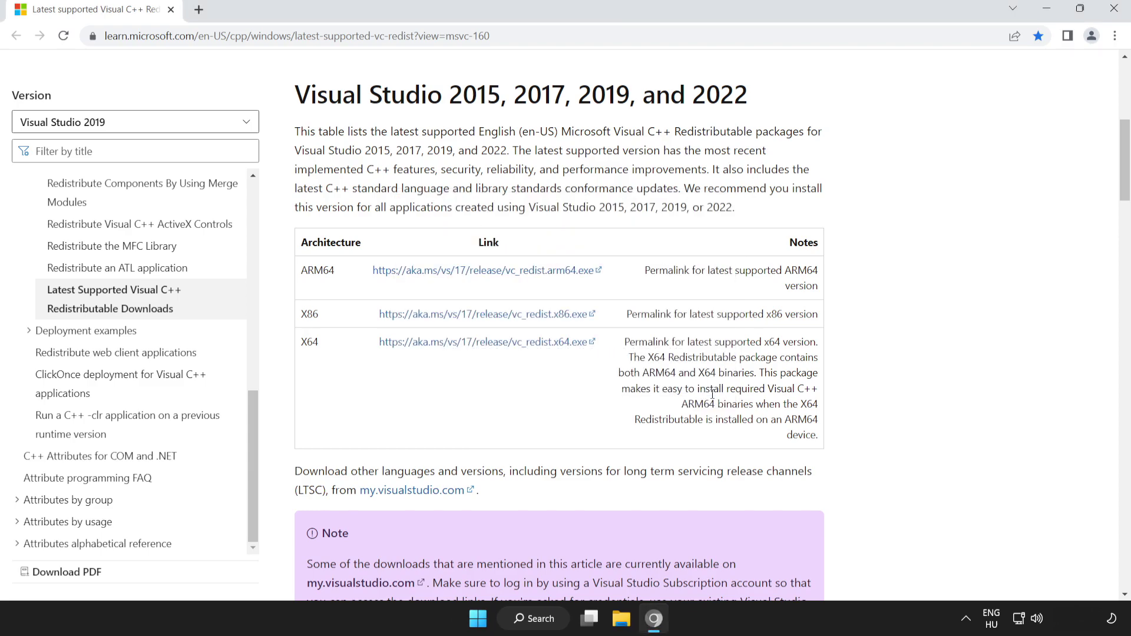
# - Close the browser and bring up the Windows power options for restarting the computer
pyautogui.click(1114, 14)
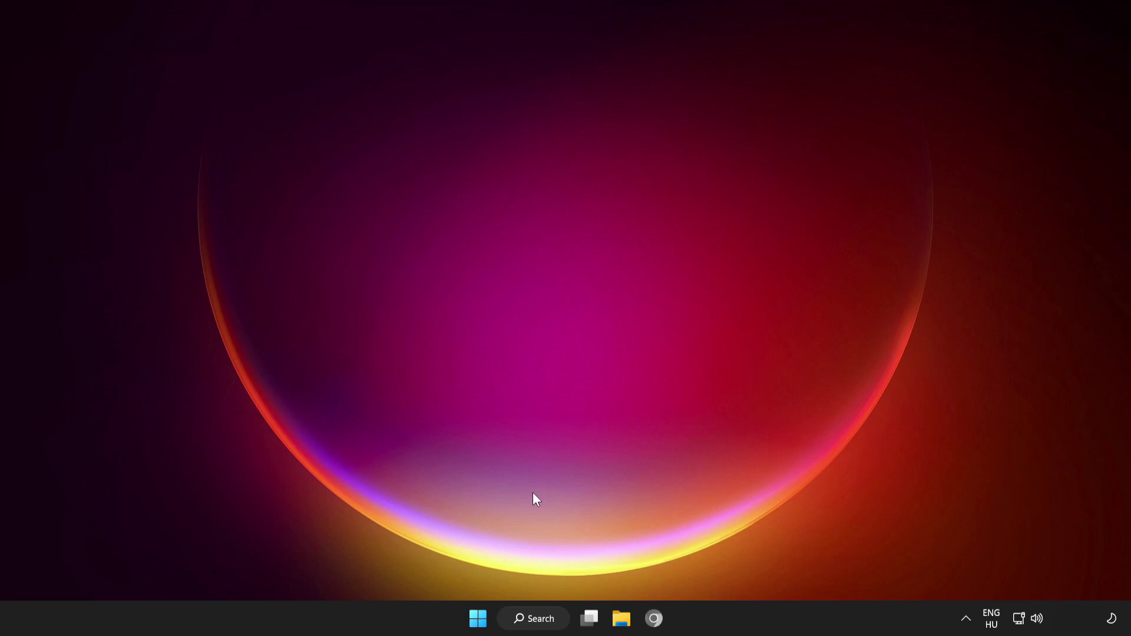
pyautogui.click(478, 618)
pyautogui.click(748, 568)
# - Search Windows for cmd and run Command Prompt as administrator
pyautogui.click(535, 618)
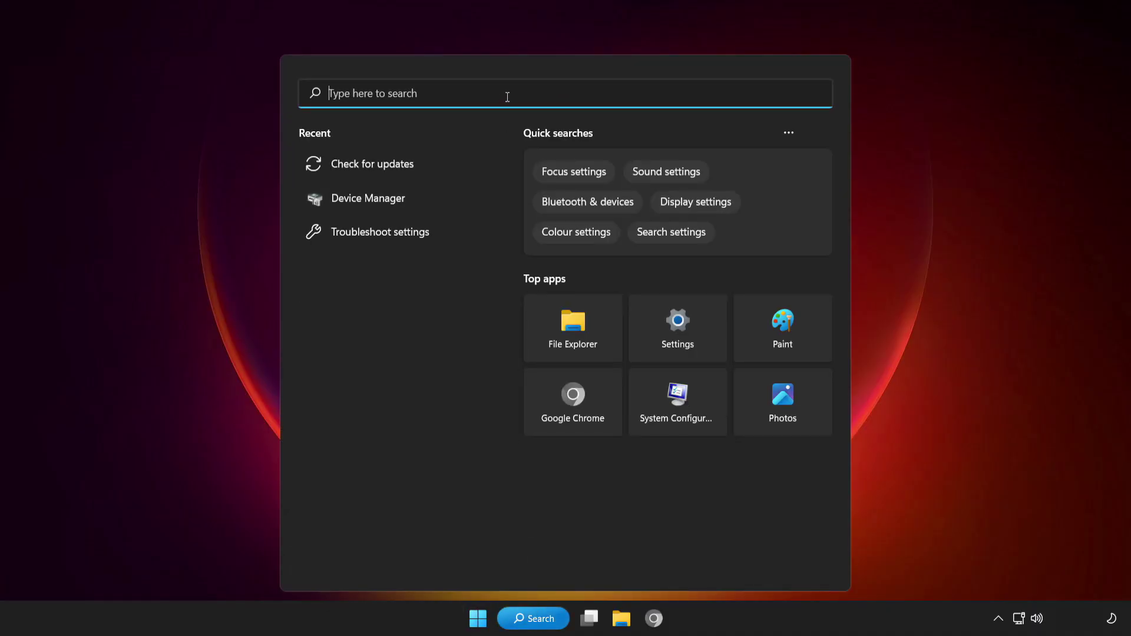
pyautogui.write('cmd')
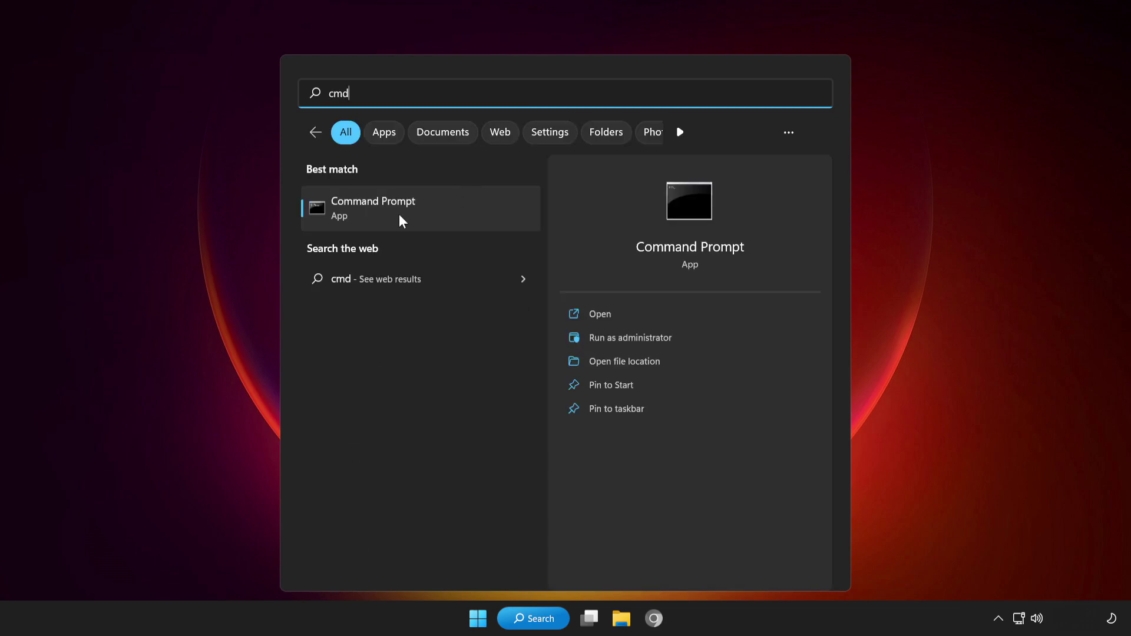
pyautogui.rightClick(449, 216)
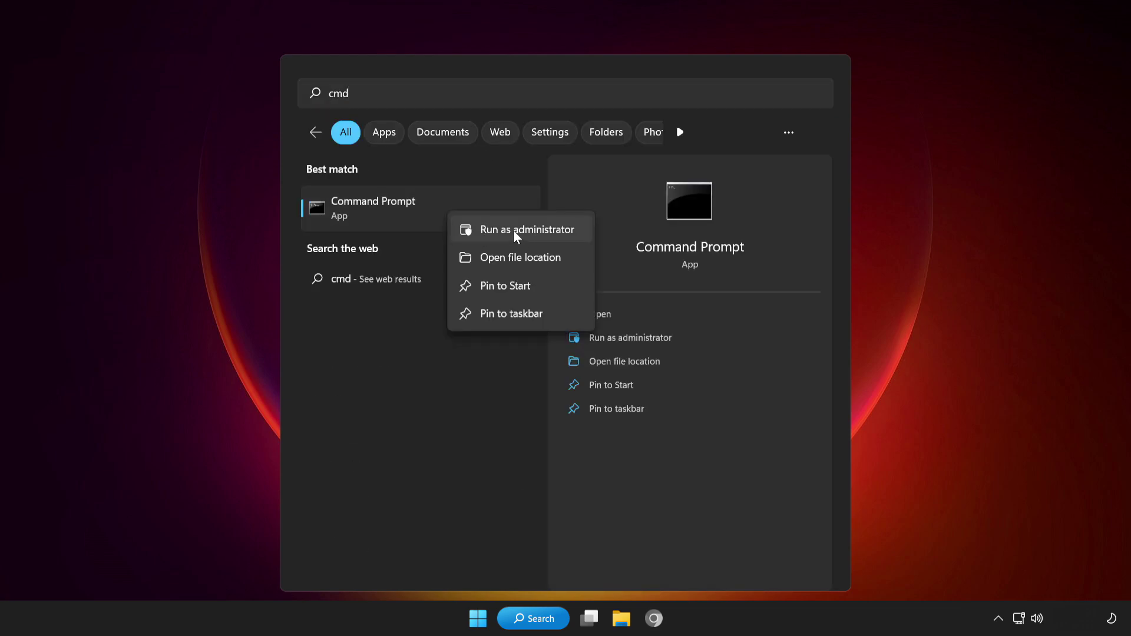
pyautogui.click(507, 229)
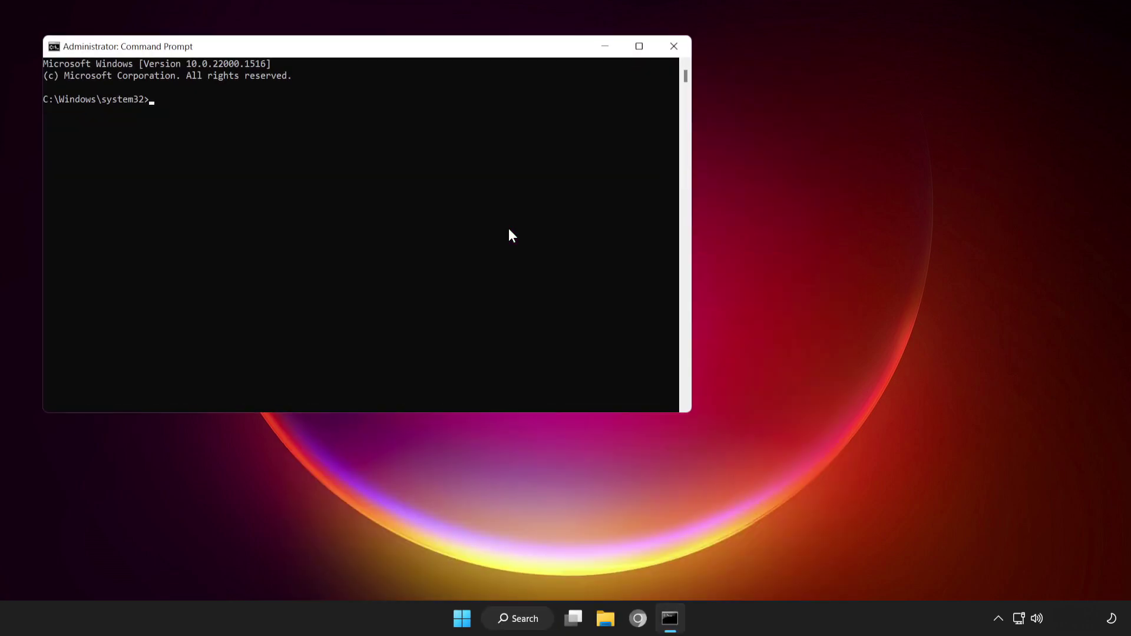
# - Run a system file check with sfc /scannow in the elevated Command Prompt, and close it when the scan finishes
pyautogui.moveTo(425, 50); pyautogui.dragTo(620, 118)
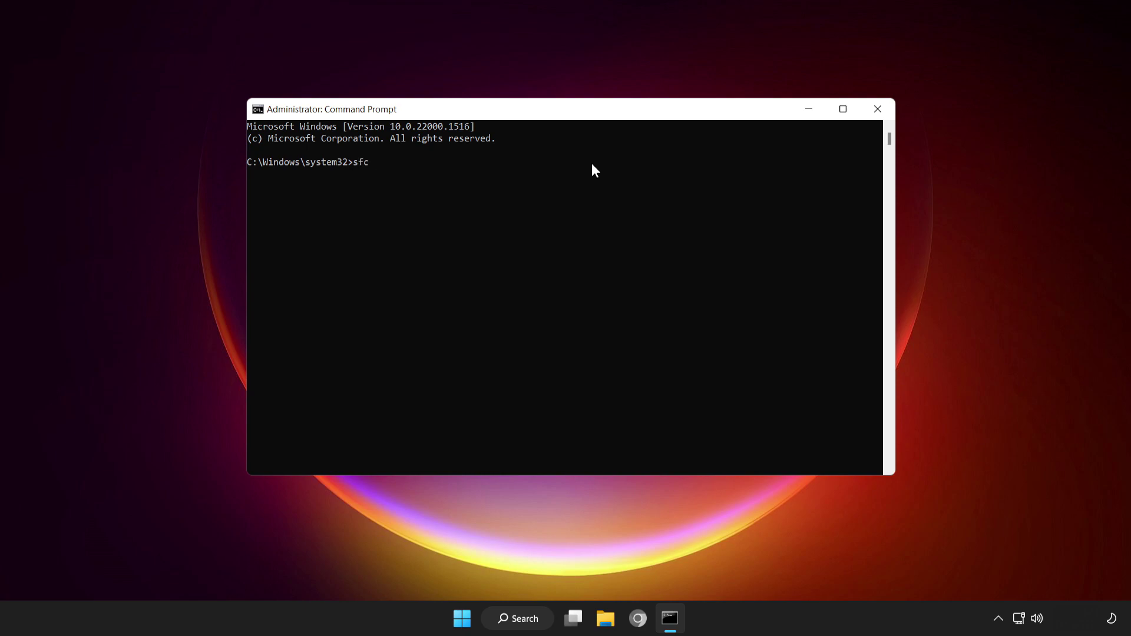
pyautogui.write('sfc /scannow')
pyautogui.press('Return')
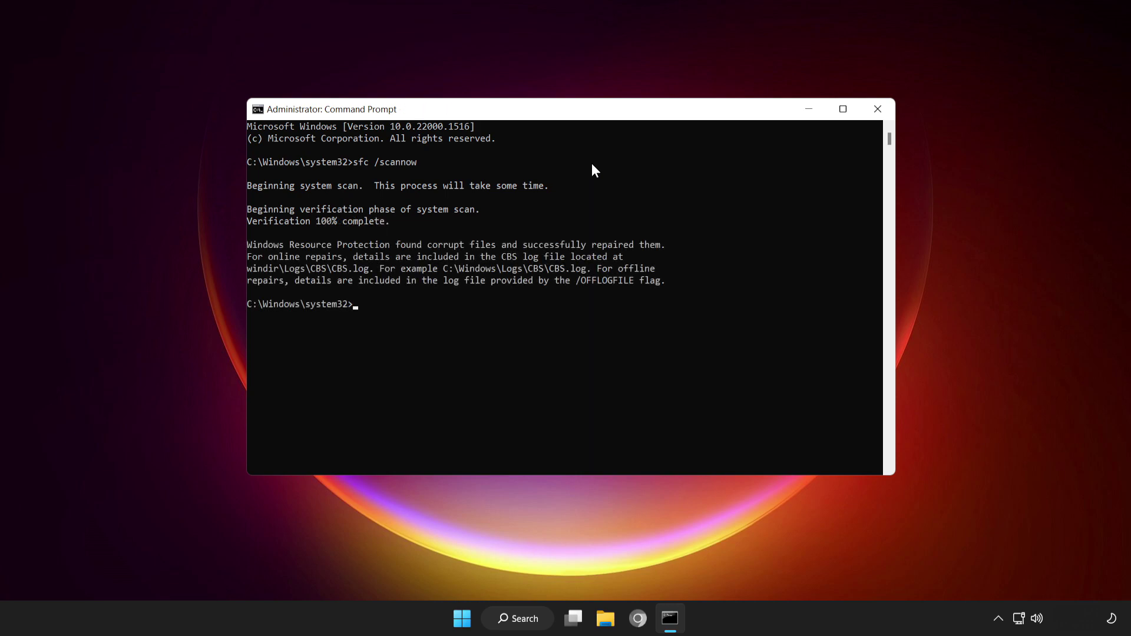
pyautogui.click(878, 109)
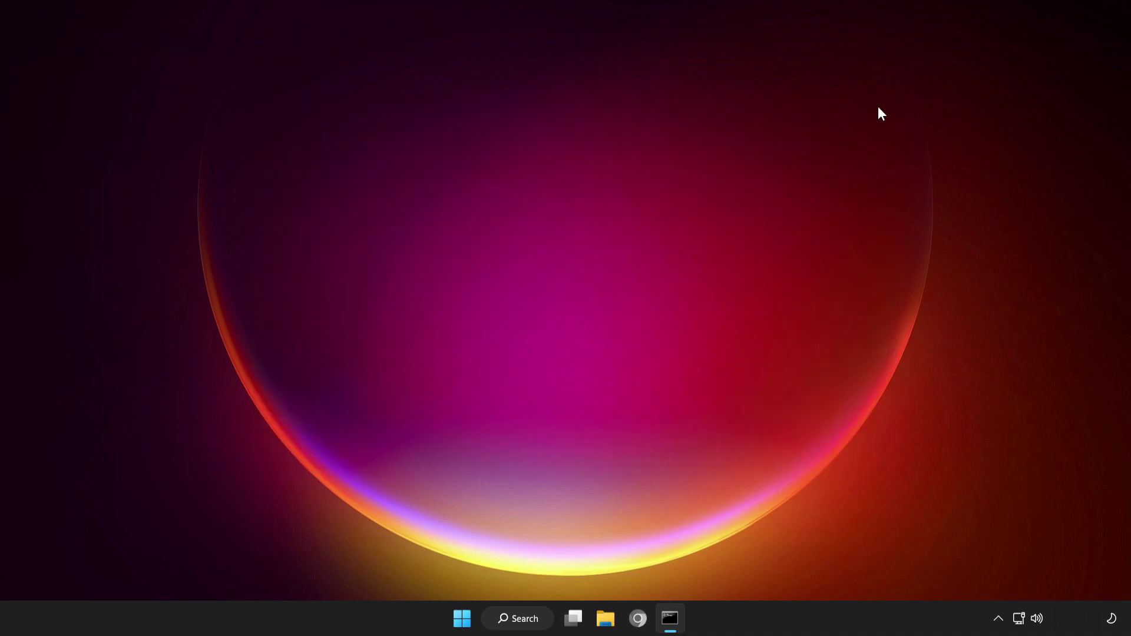
# - Search Windows for windows security and open the Windows Security app
pyautogui.click(544, 622)
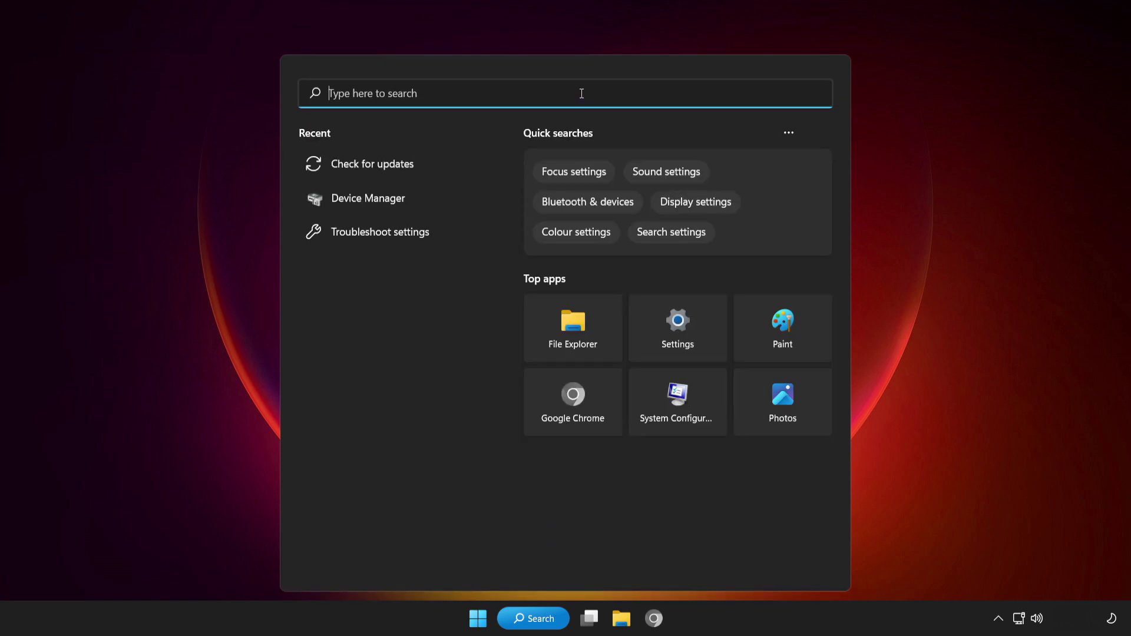
pyautogui.write('windows')
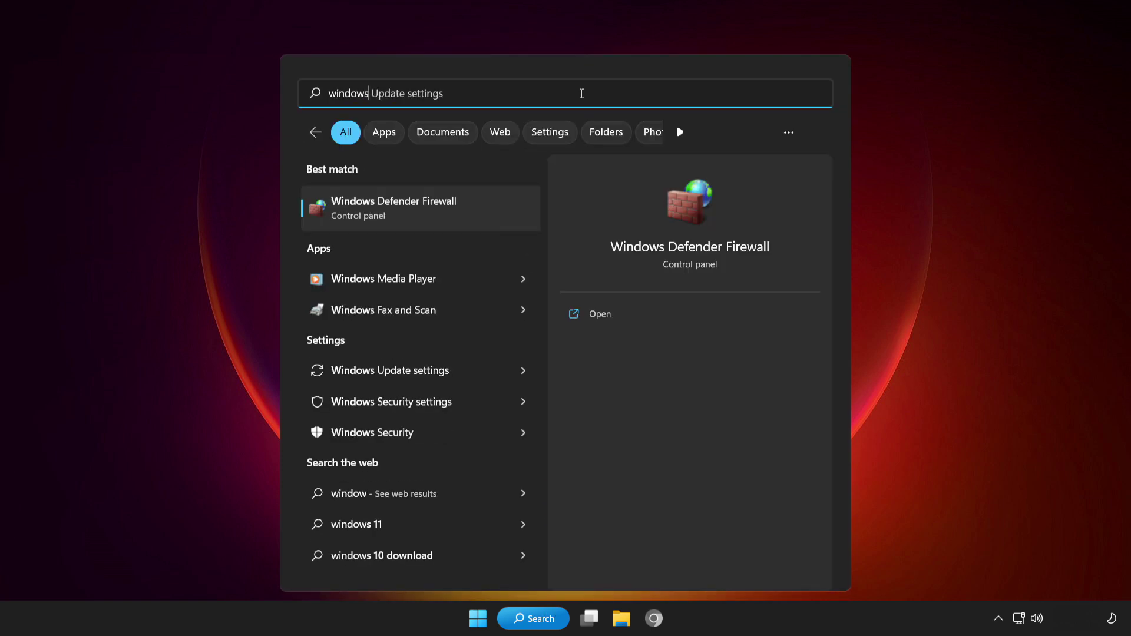
pyautogui.write(' securi')
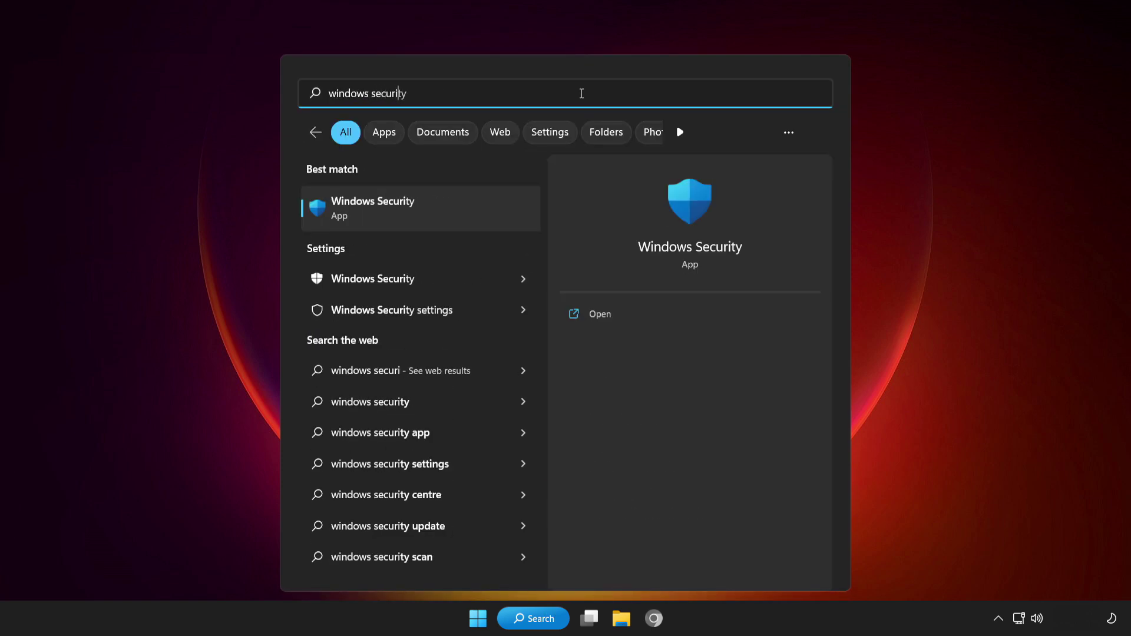
pyautogui.write('ty')
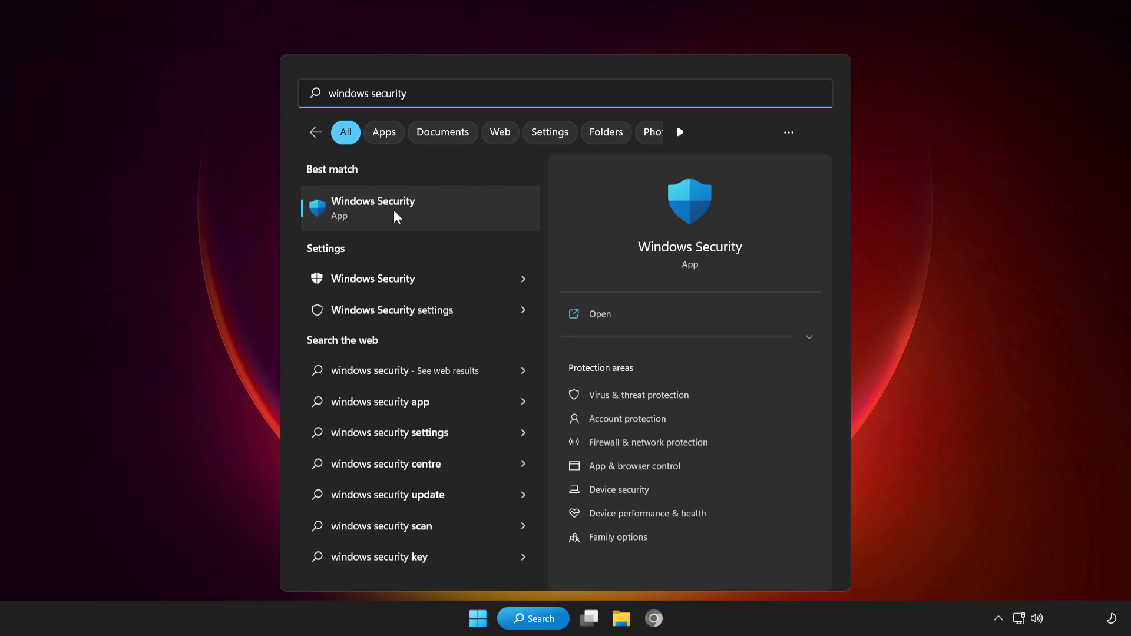
pyautogui.click(453, 205)
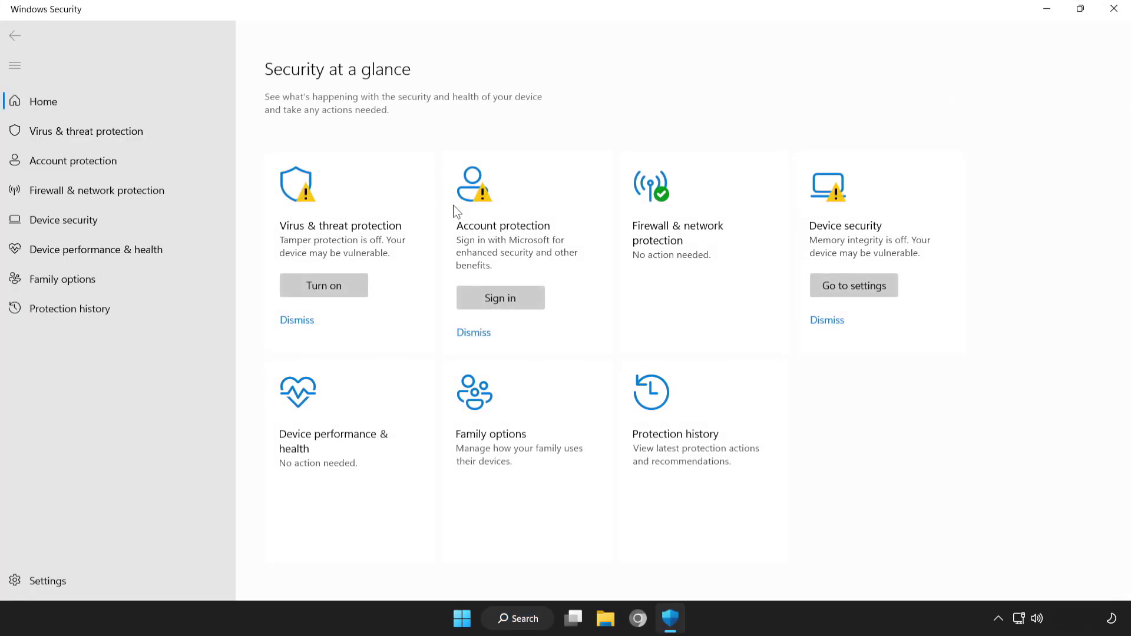
# - Open the exclusions page from the Virus & threat protection settings
pyautogui.click(158, 130)
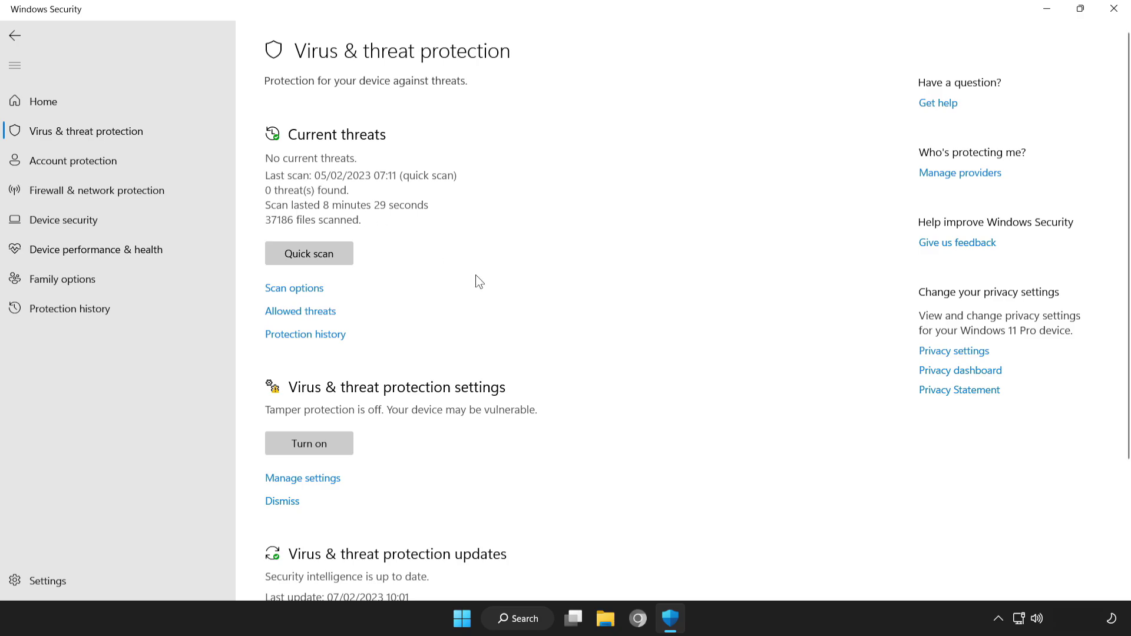
pyautogui.scroll(-1, 1126, 274)
pyautogui.scroll(-2, 1126, 273)
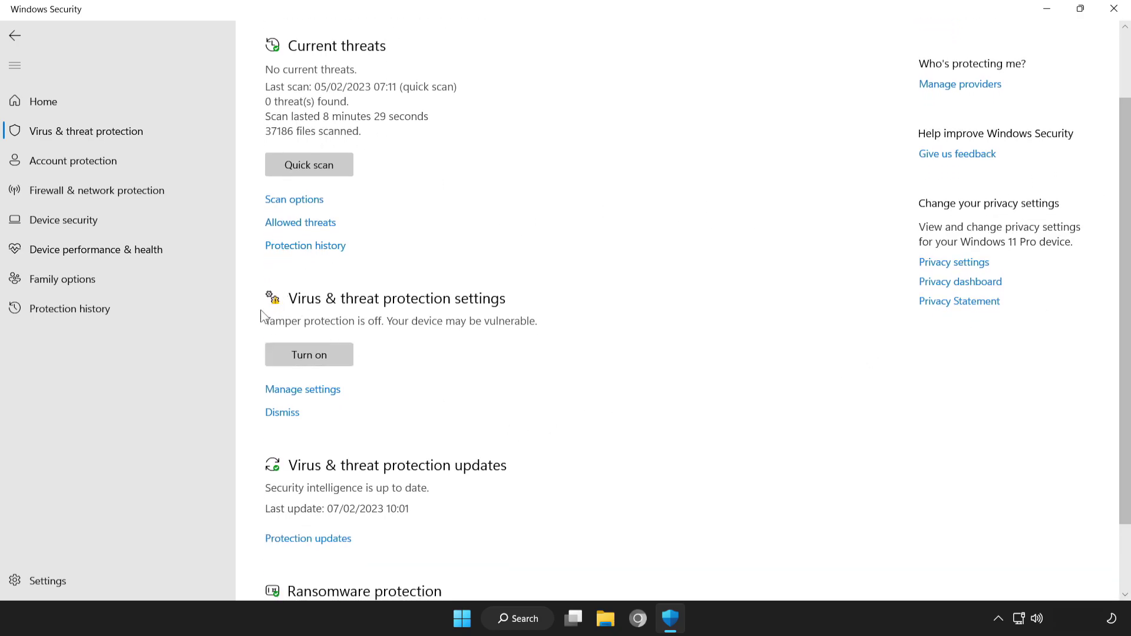
pyautogui.click(322, 390)
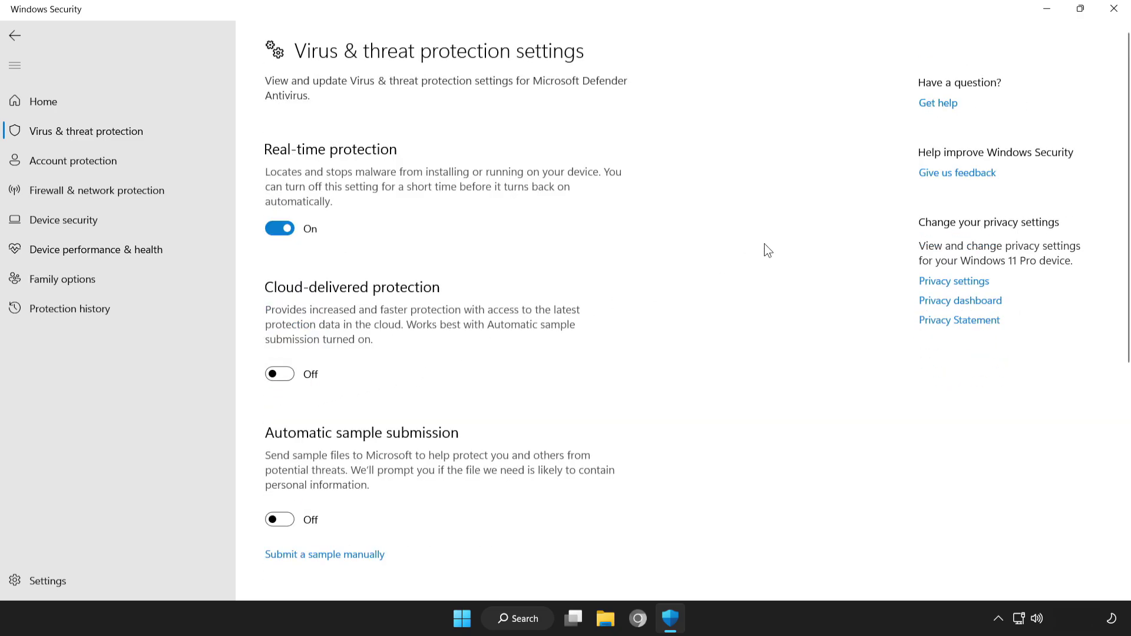
pyautogui.scroll(-1, 1125, 174)
pyautogui.moveTo(1125, 174); pyautogui.dragTo(1127, 406)
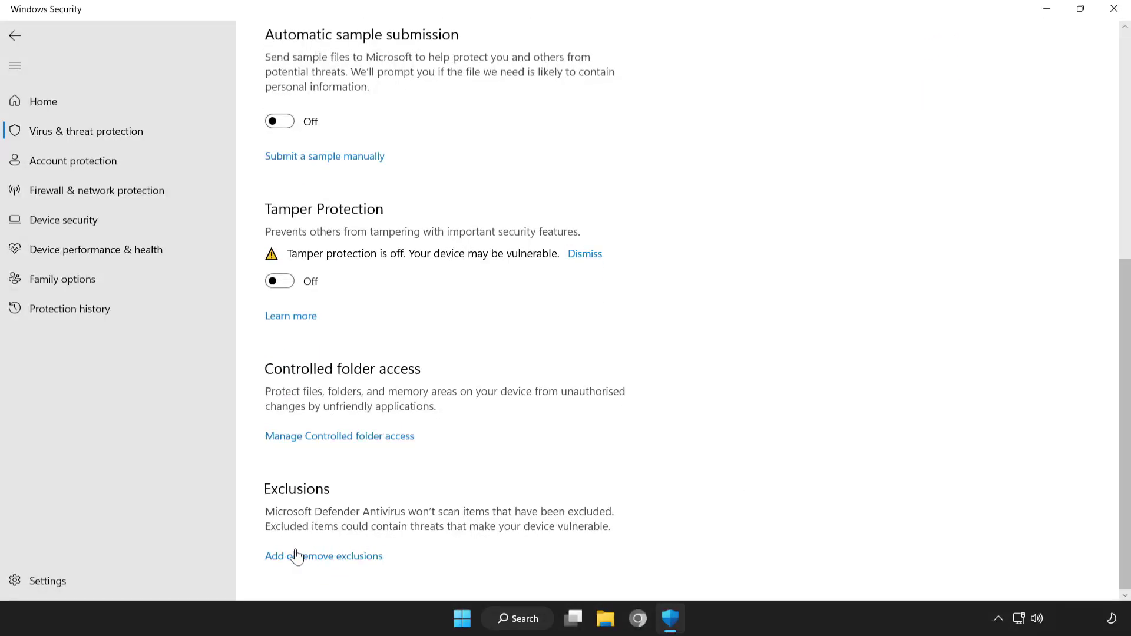
pyautogui.click(340, 559)
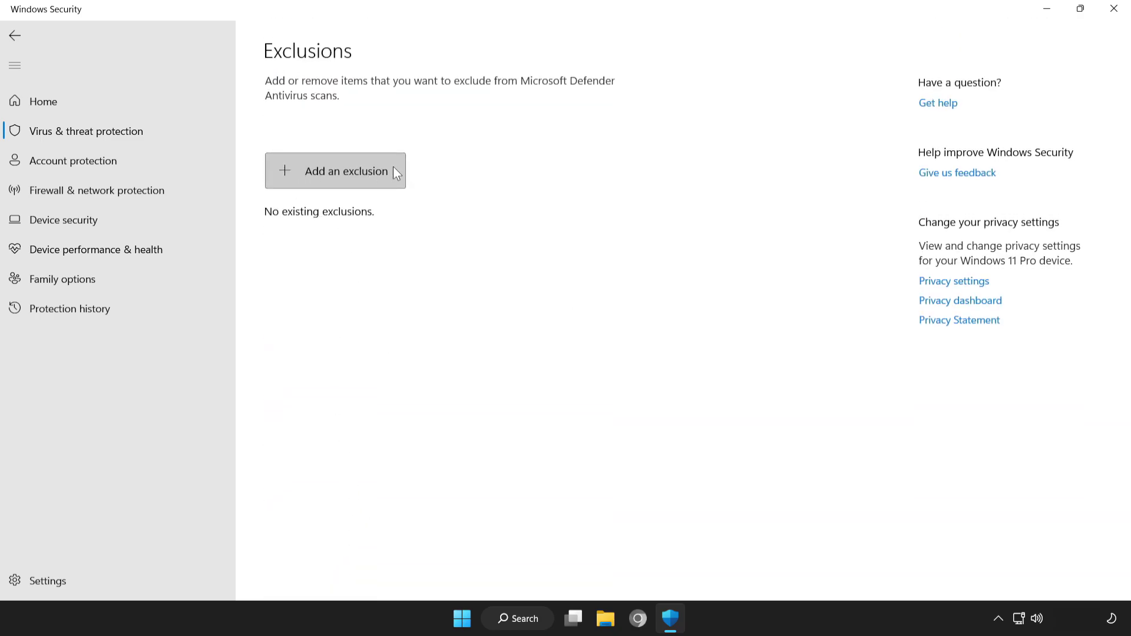
# - Add a file exclusion for NOT WORKING APP from its folder in Program Files (x86)
pyautogui.click(326, 171)
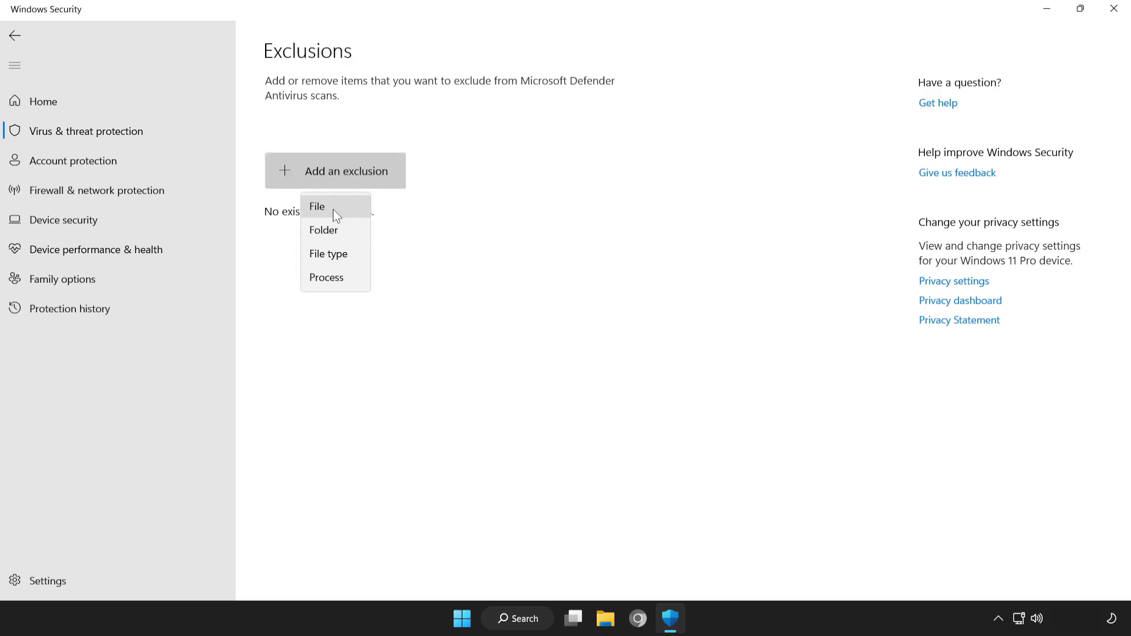
pyautogui.click(343, 208)
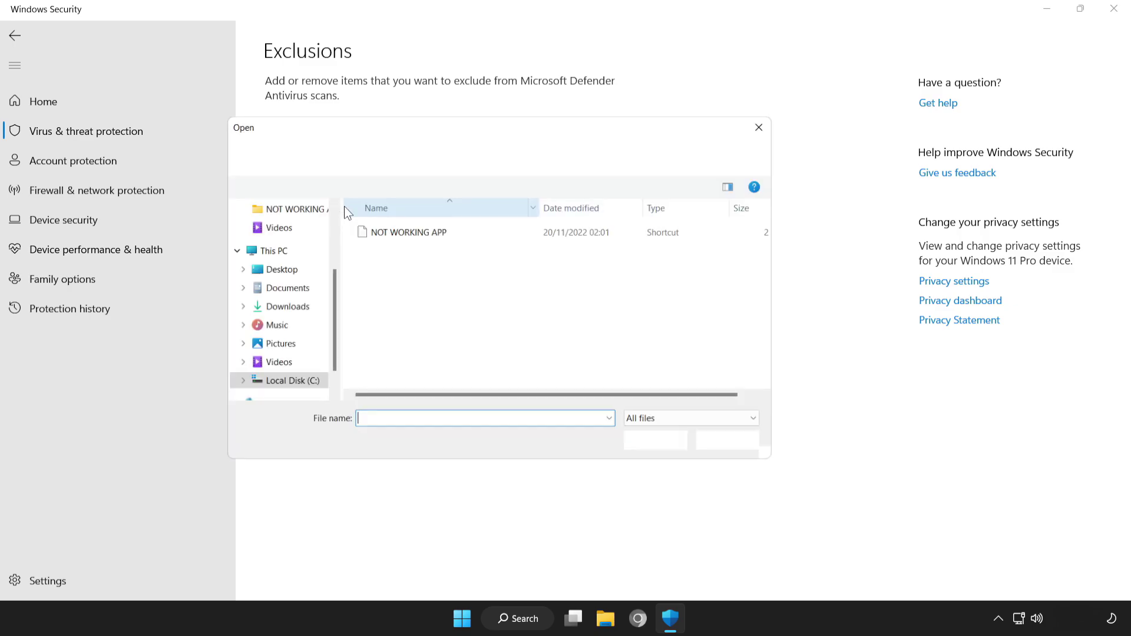
pyautogui.click(362, 233)
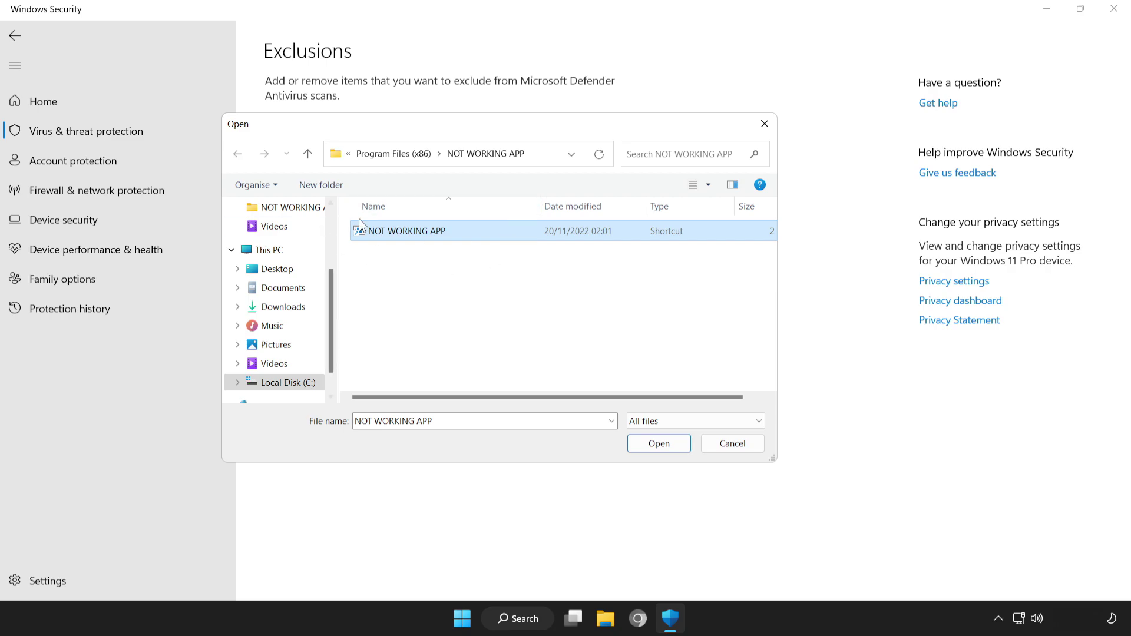
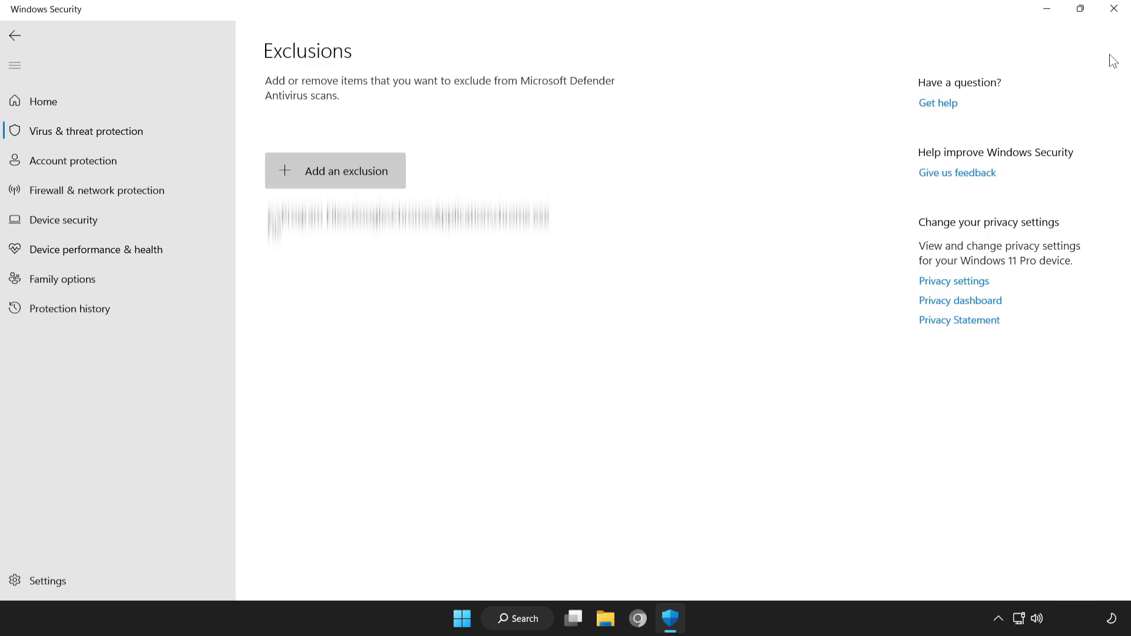
# - Close Windows Security and display the Sleep, Shut down and Restart choices
pyautogui.click(1114, 10)
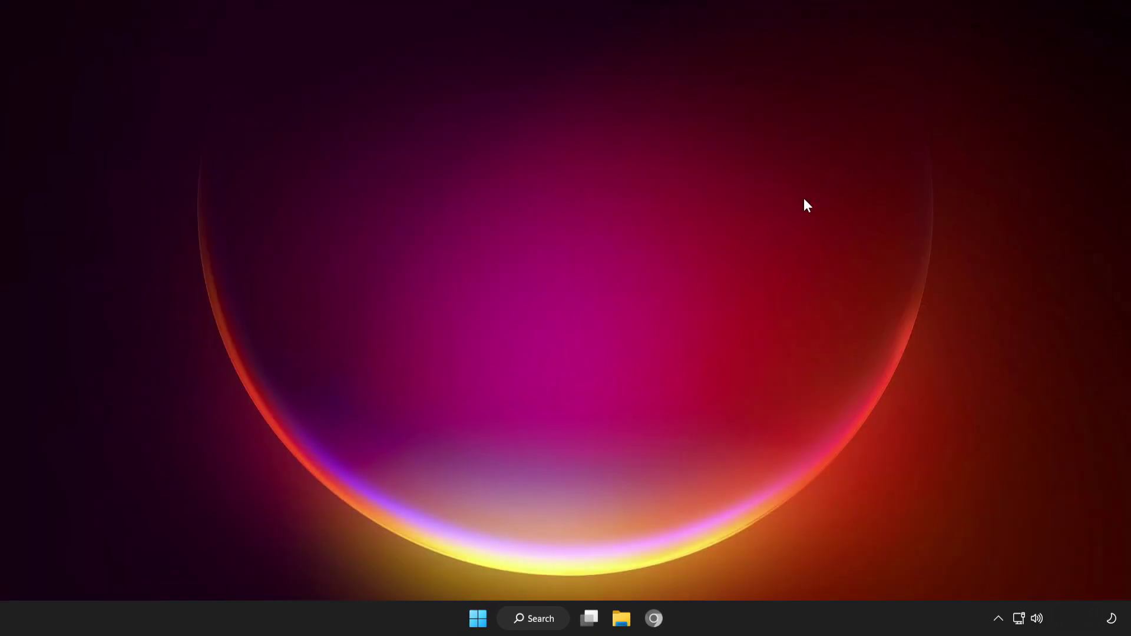
pyautogui.click(477, 617)
pyautogui.click(748, 567)
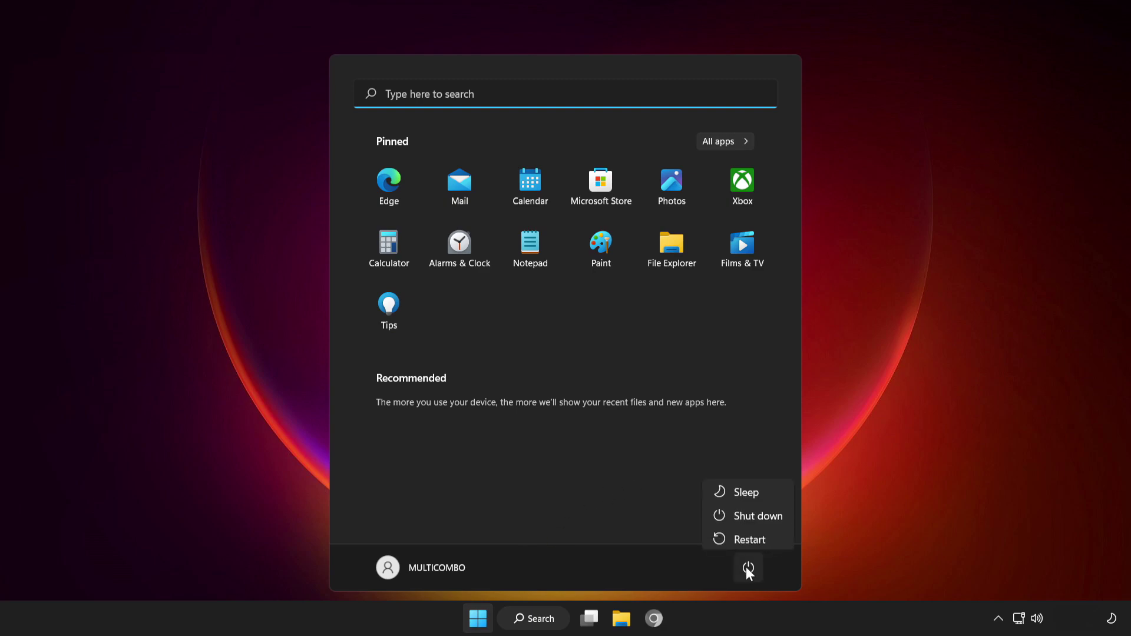